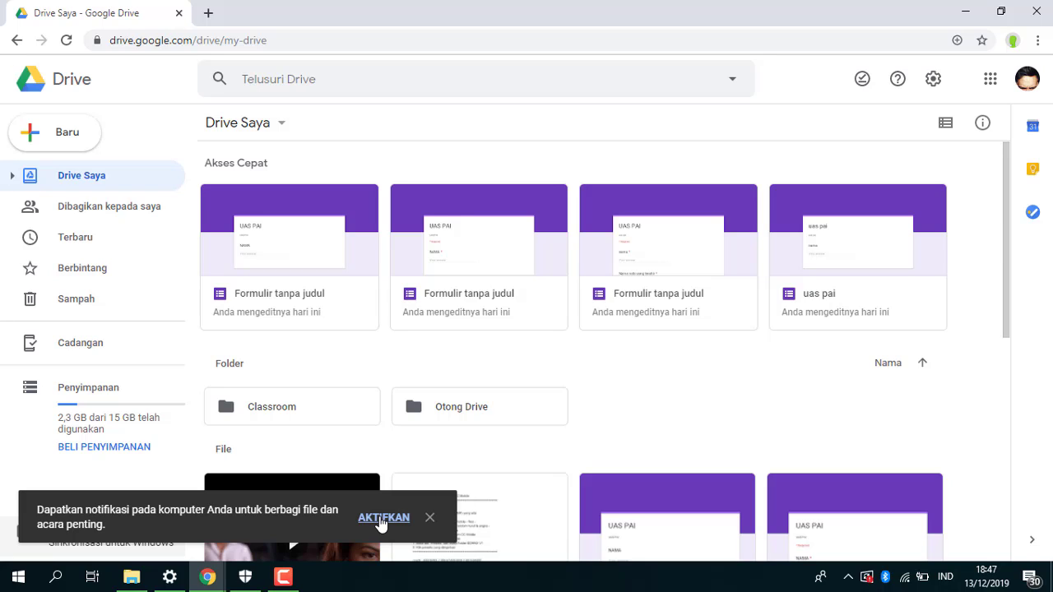
{"action": "left_click", "coordinate": [382, 518]}
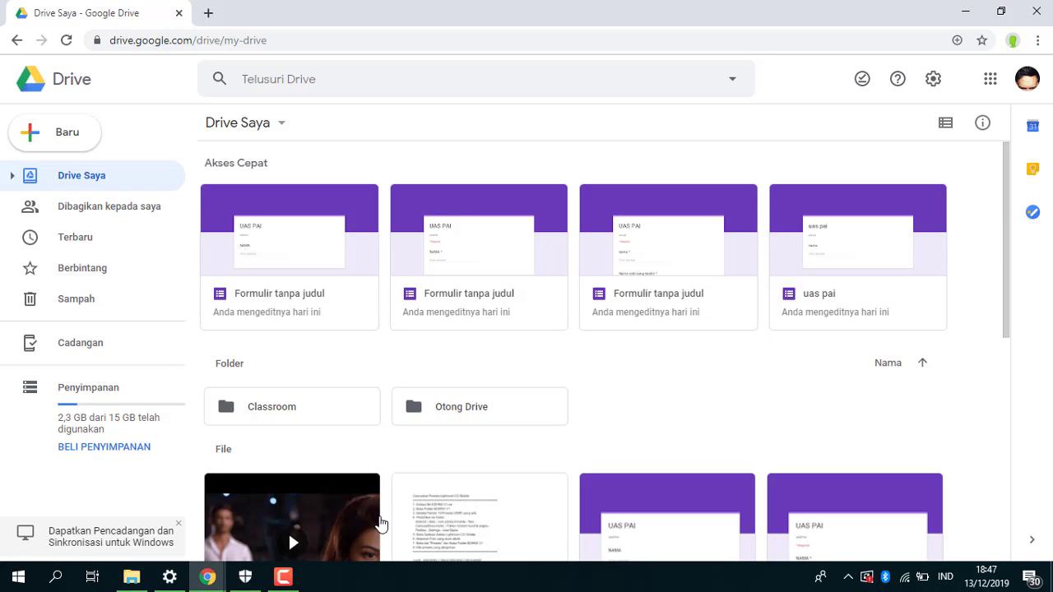
{"action": "left_click", "coordinate": [47, 129]}
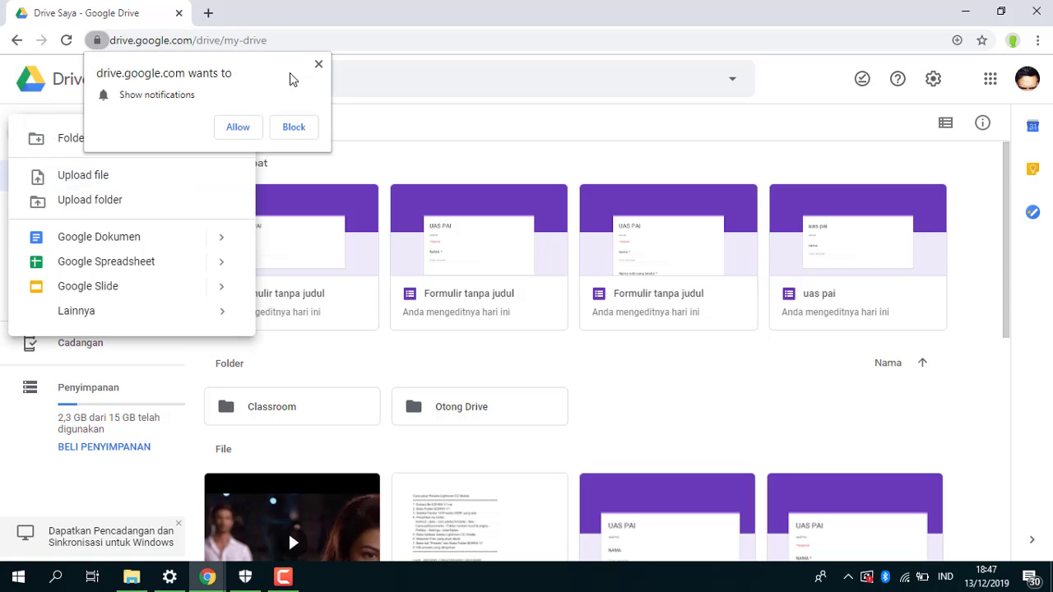
{"action": "left_click", "coordinate": [318, 64]}
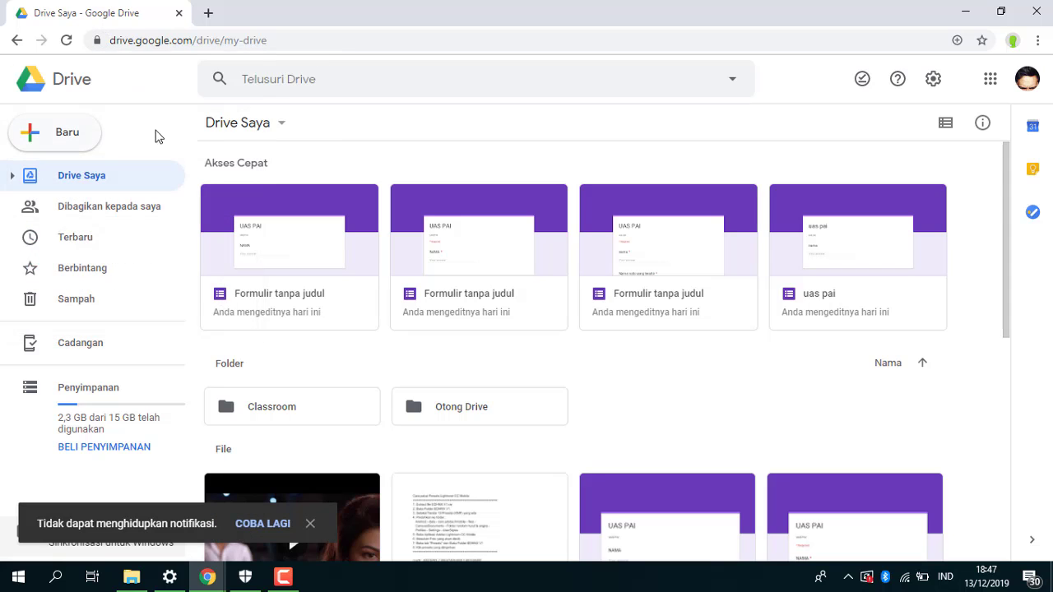
Create a new blank Google Form (Google Formulir) in My Drive
{"action": "left_click", "coordinate": [70, 134]}
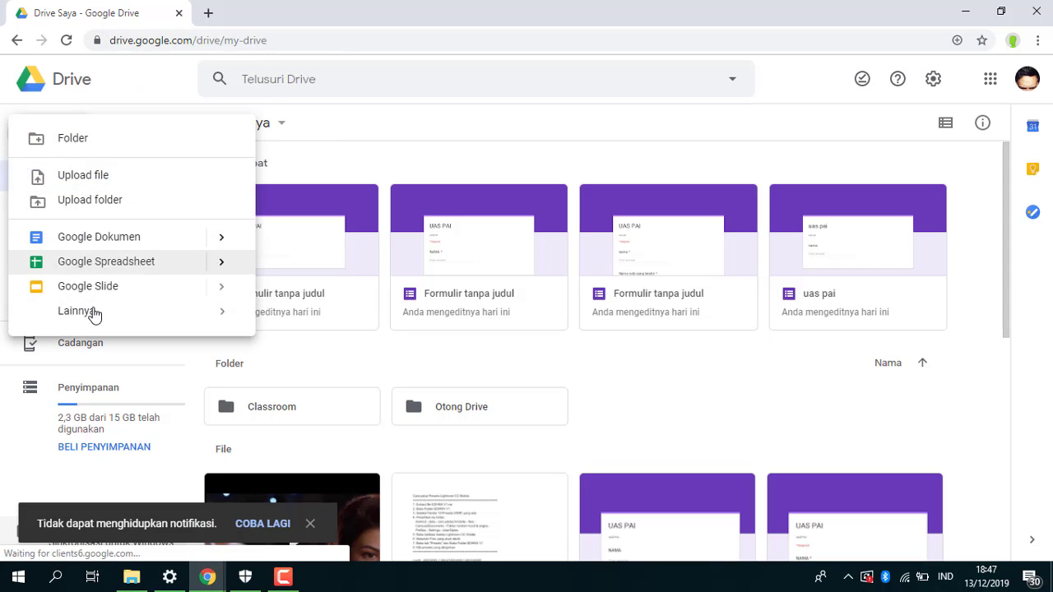
{"action": "mouse_move", "coordinate": [94, 321]}
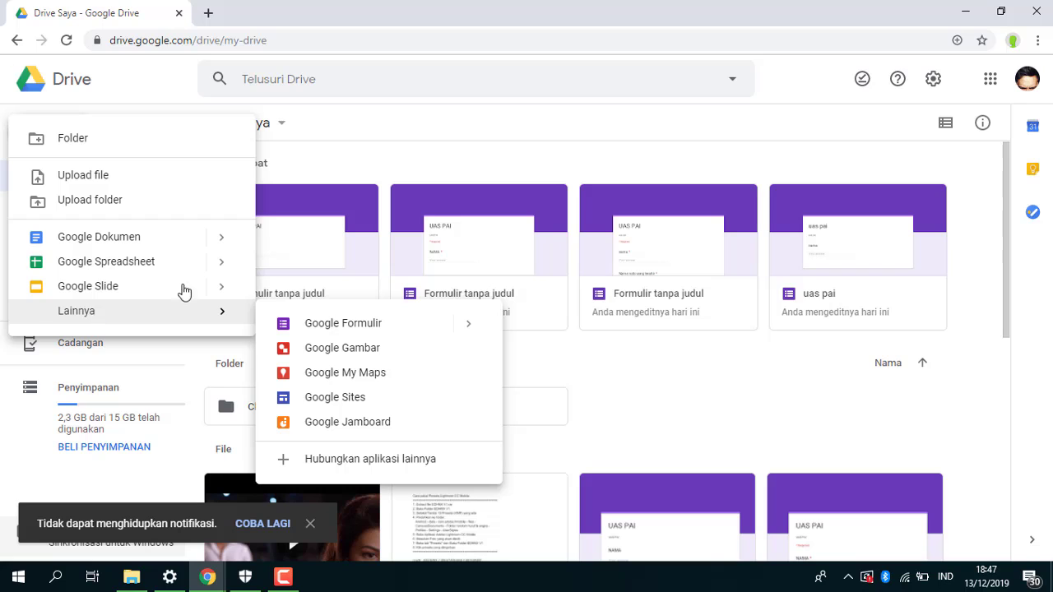
{"action": "mouse_move", "coordinate": [183, 289]}
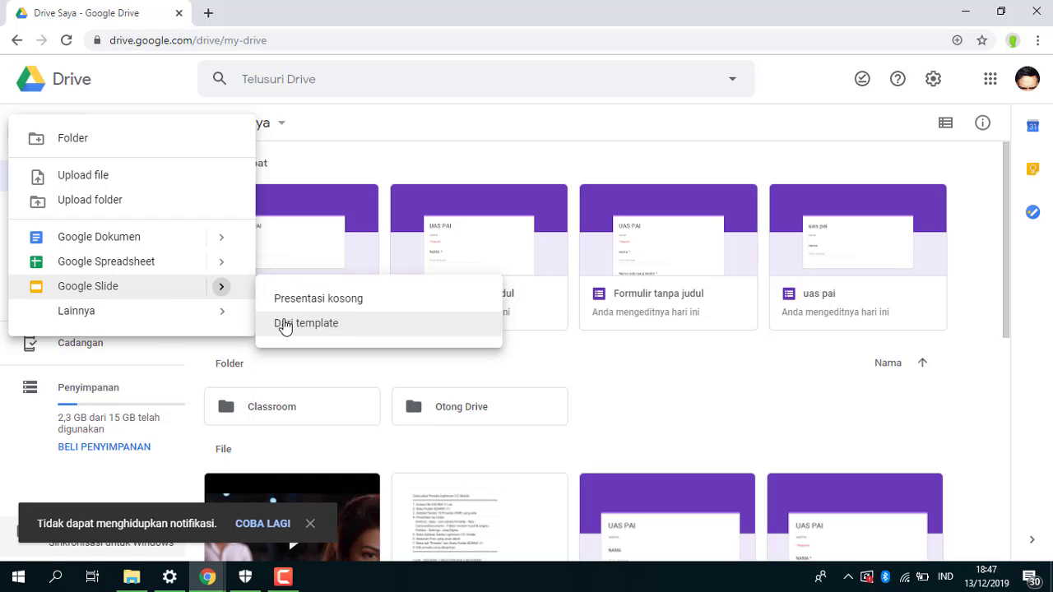
{"action": "mouse_move", "coordinate": [155, 314]}
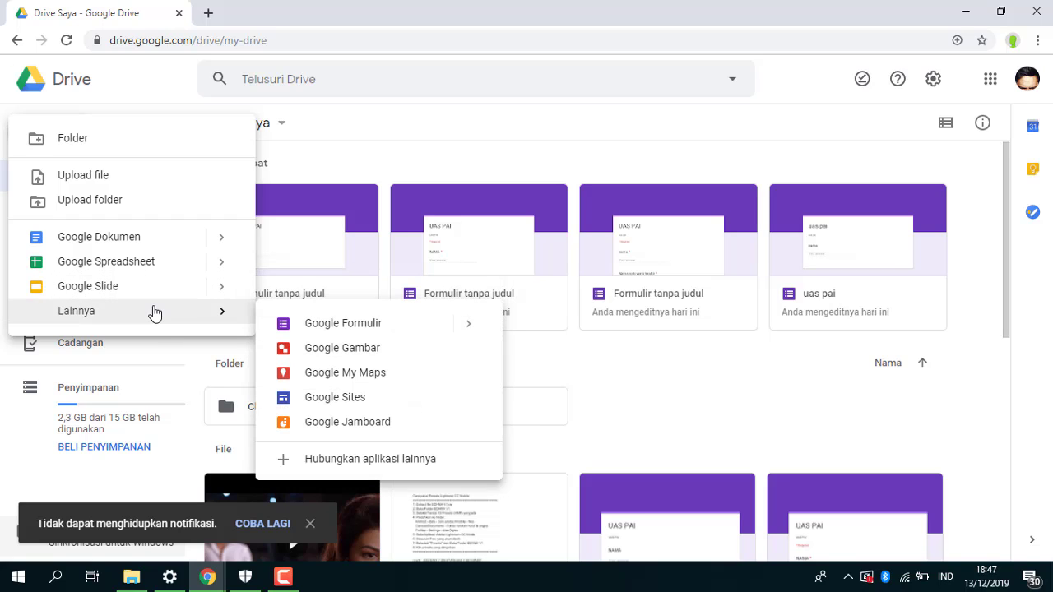
{"action": "left_click", "coordinate": [315, 325]}
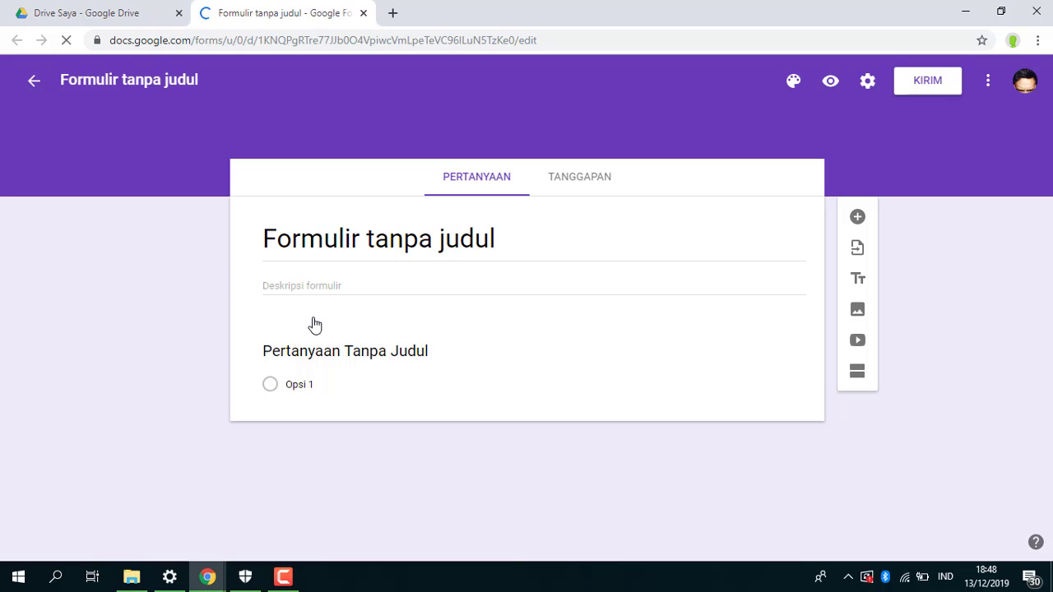
Replace the form's default title with "UAS PAI"
{"action": "left_click", "coordinate": [338, 240]}
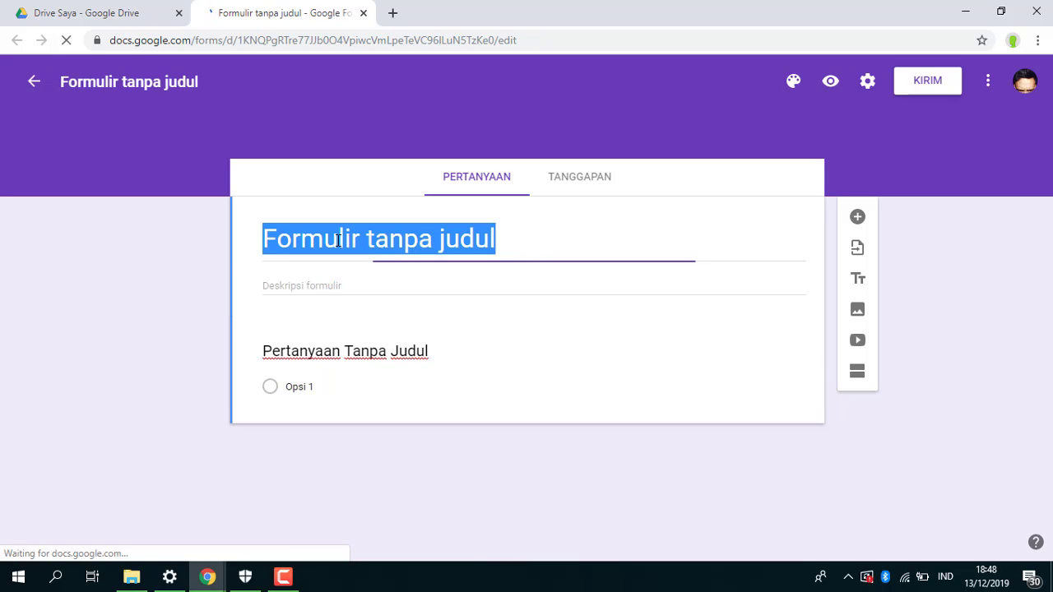
{"action": "key", "text": "BackSpace"}
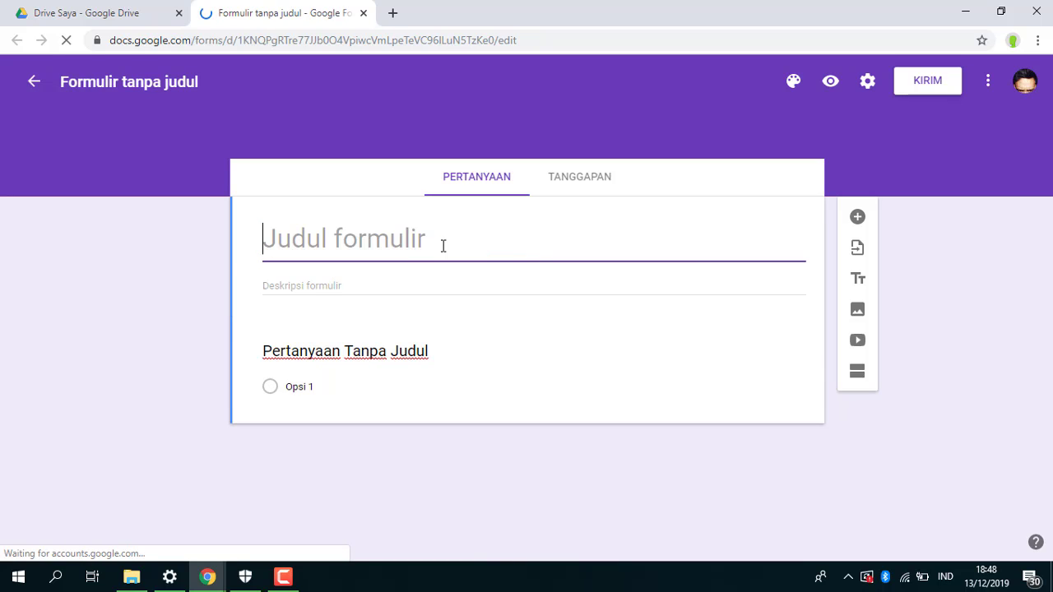
{"action": "type", "text": "N"}
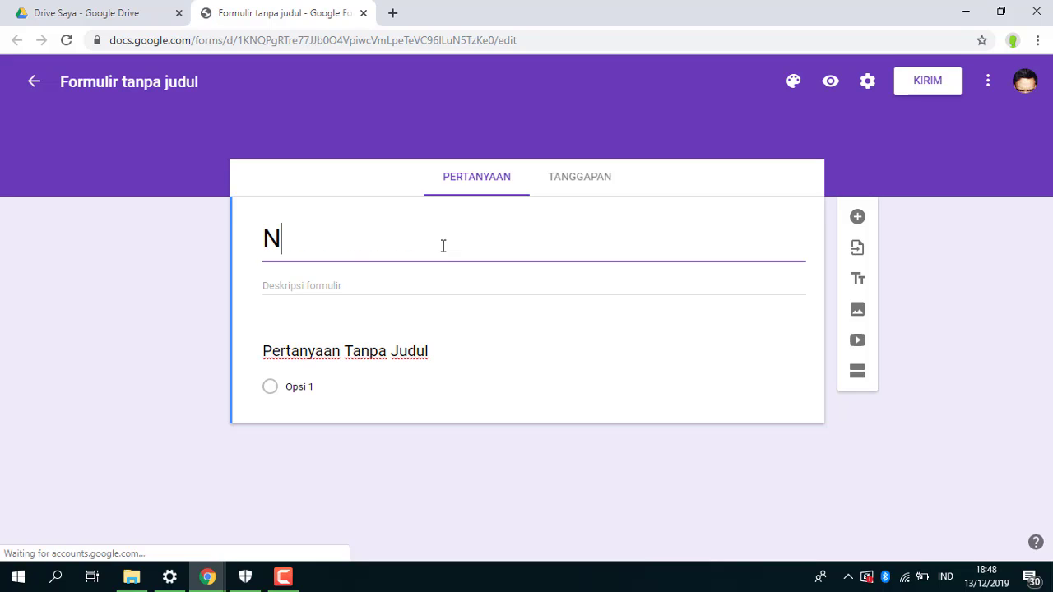
{"action": "type", "text": "AMA"}
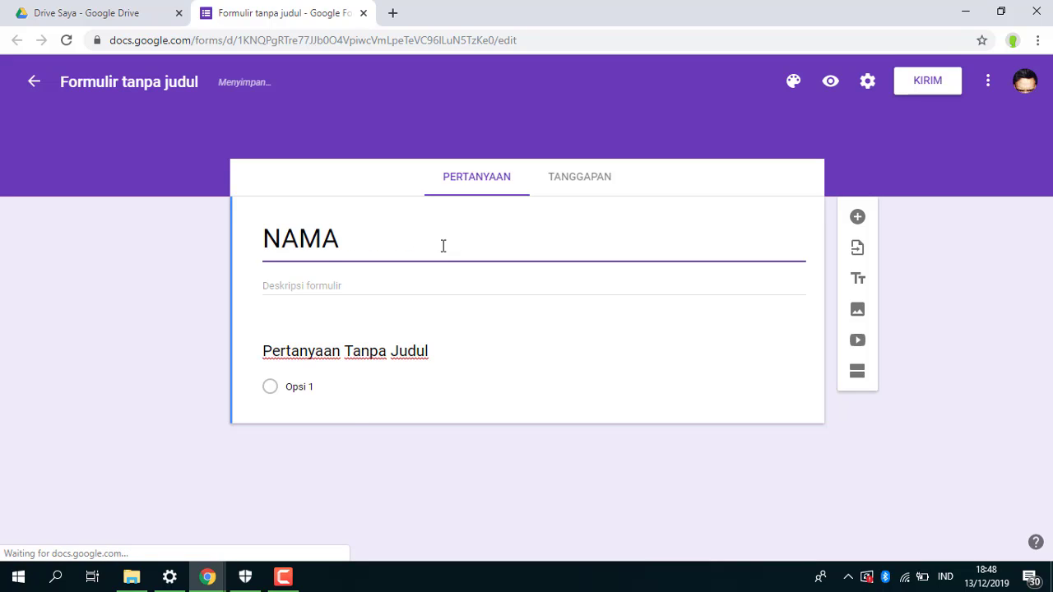
{"action": "key", "text": "BackSpace"}
{"action": "key", "text": "BackSpace"}
{"action": "key", "text": "BackSpace"}
{"action": "key", "text": "BackSpace"}
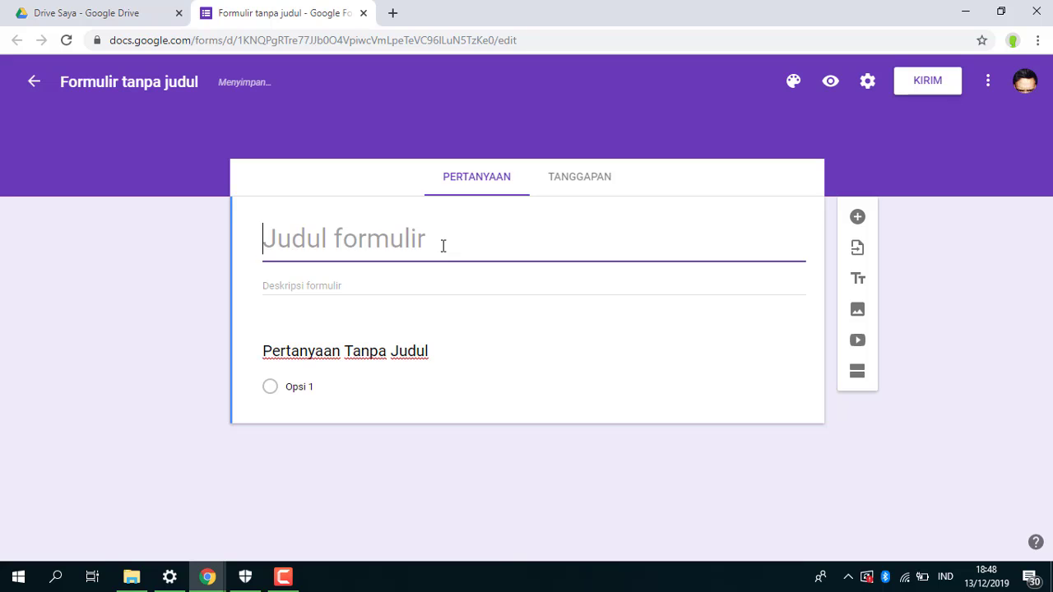
{"action": "type", "text": "UAS PAI"}
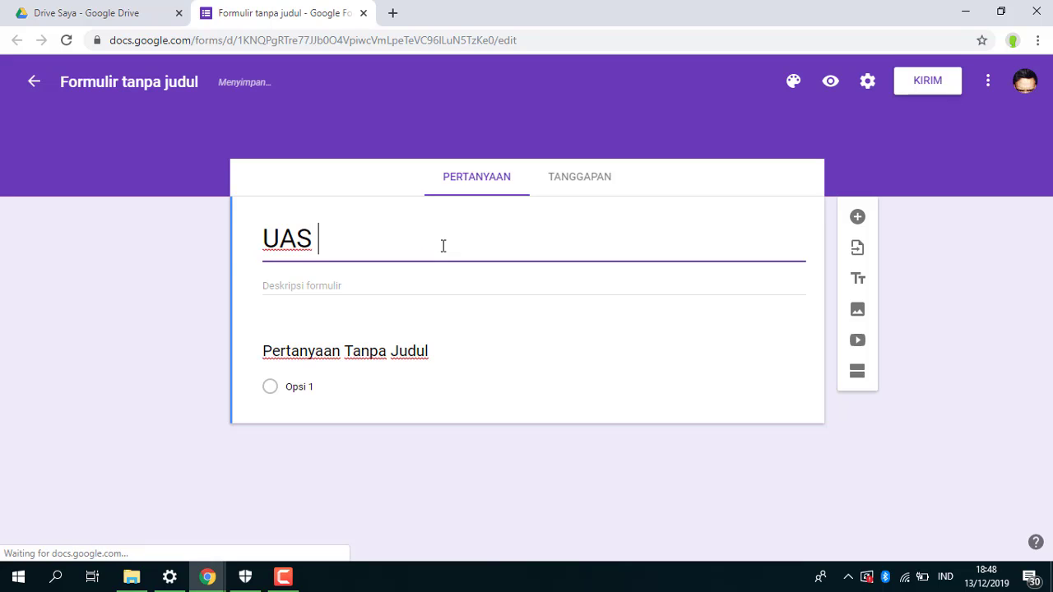
Change the first question's text to "NAMA" and make answering it required
{"action": "left_click", "coordinate": [432, 354]}
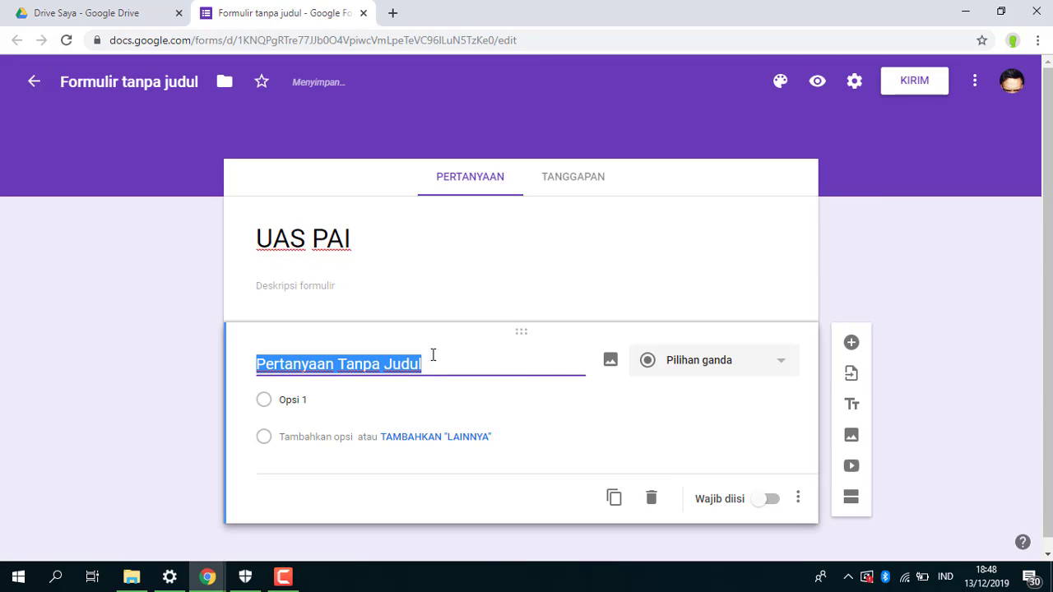
{"action": "key", "text": "BackSpace"}
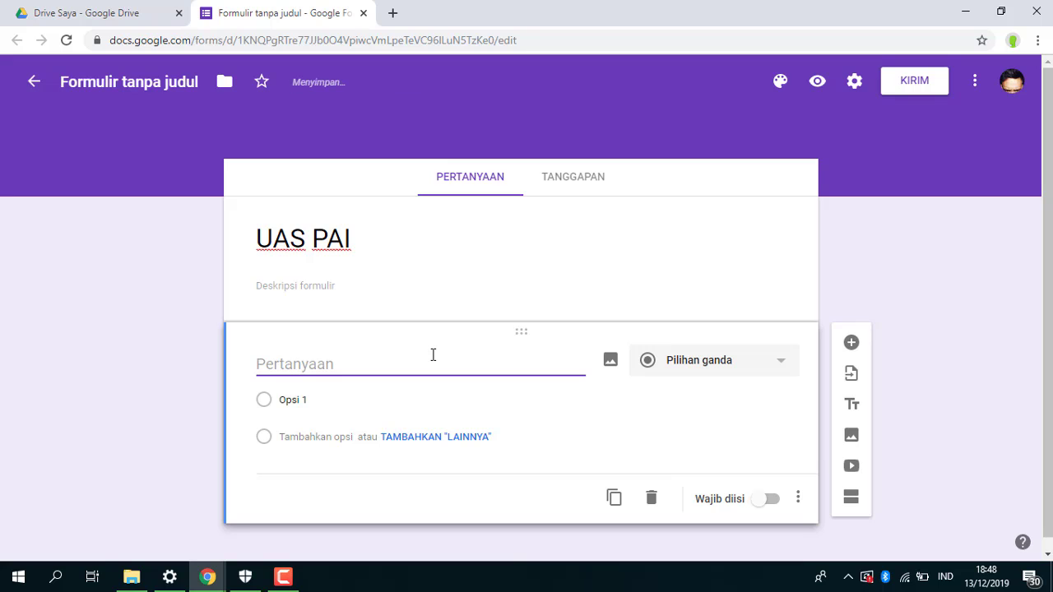
{"action": "type", "text": "NAMA"}
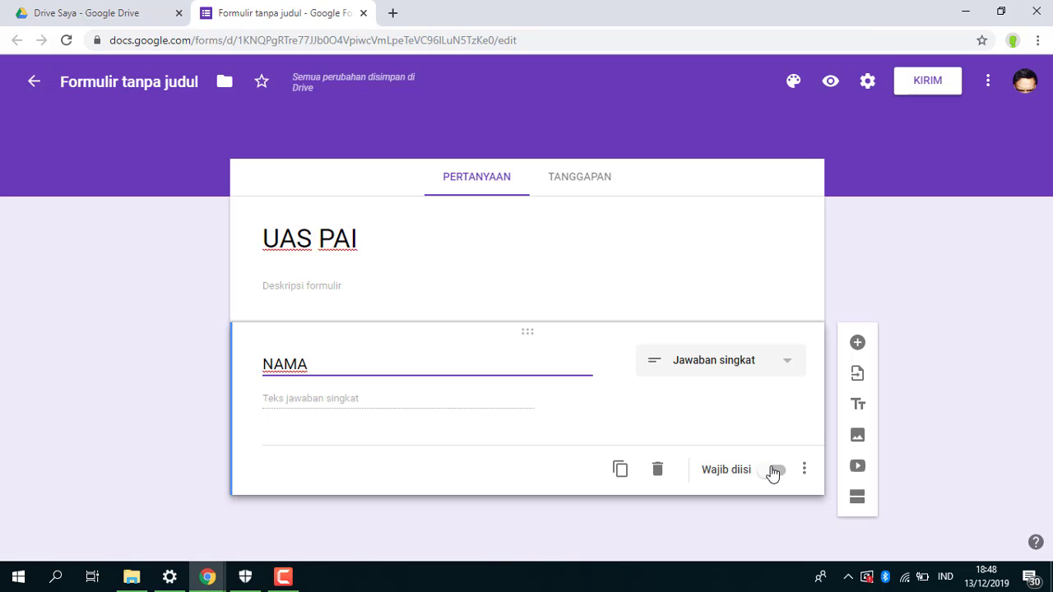
{"action": "left_click", "coordinate": [775, 471]}
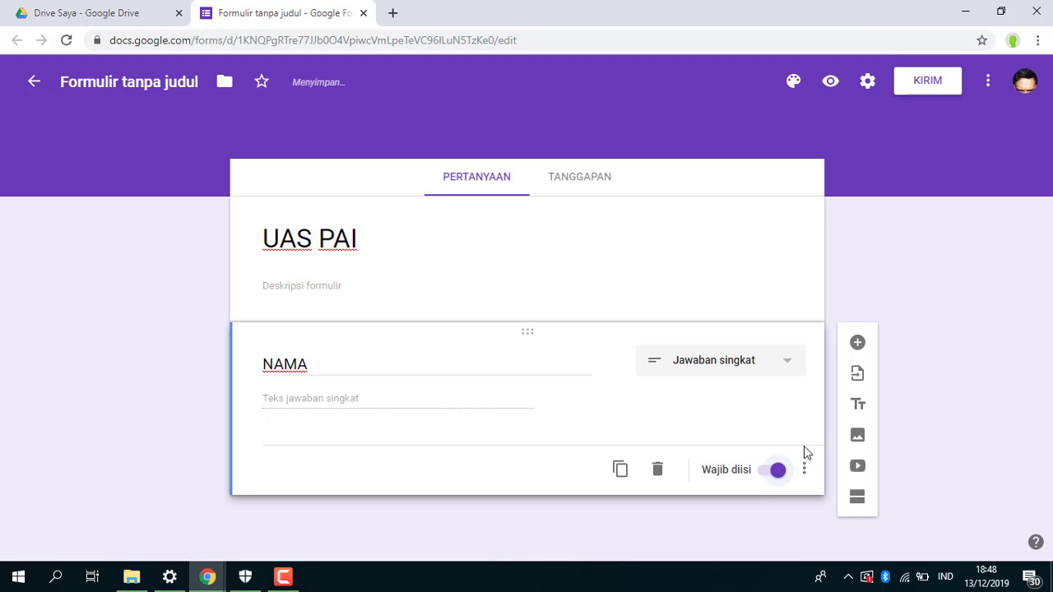
Turn the form into a quiz (Jadikan ini sebagai kuis) in its settings and save them
{"action": "left_click", "coordinate": [867, 81]}
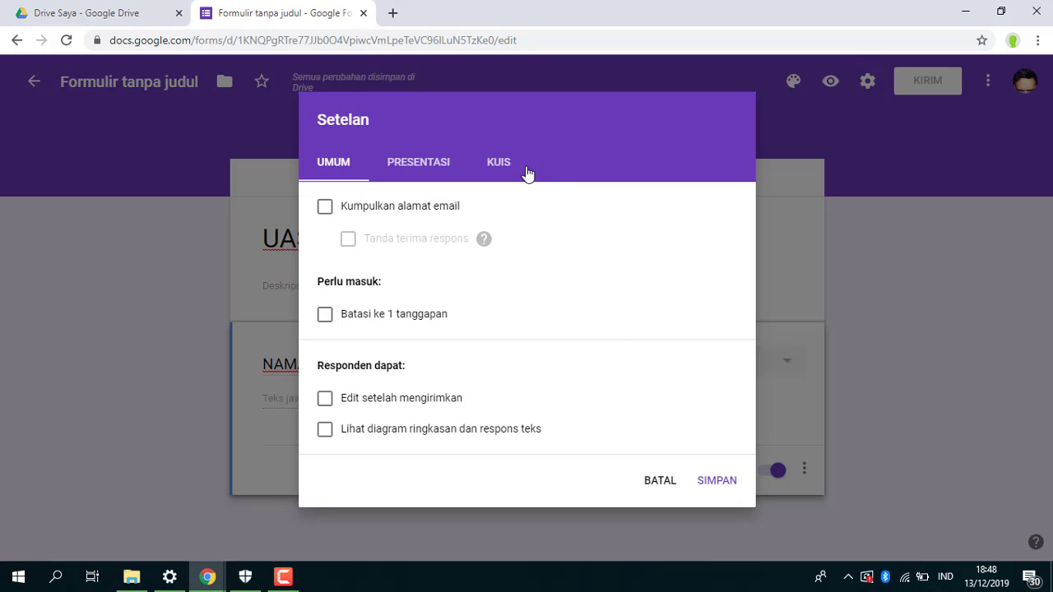
{"action": "left_click", "coordinate": [502, 168]}
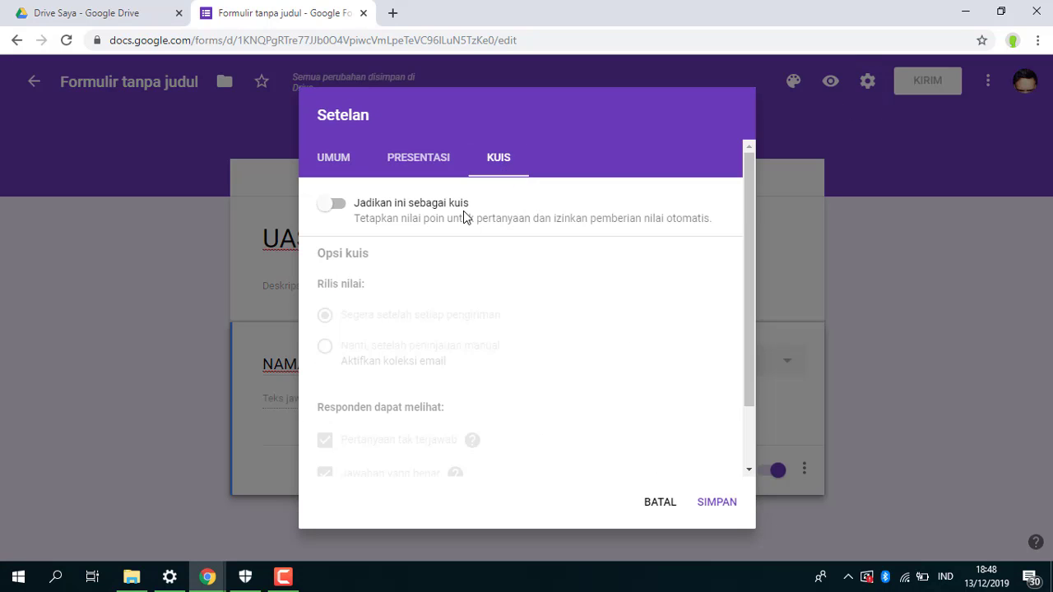
{"action": "left_click", "coordinate": [463, 213]}
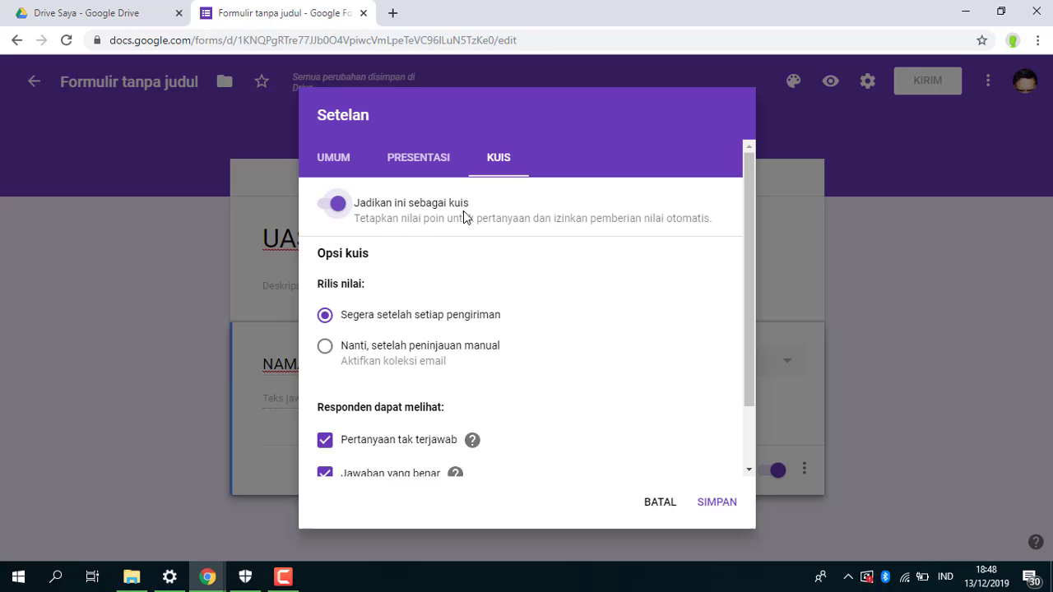
{"action": "left_click", "coordinate": [716, 502]}
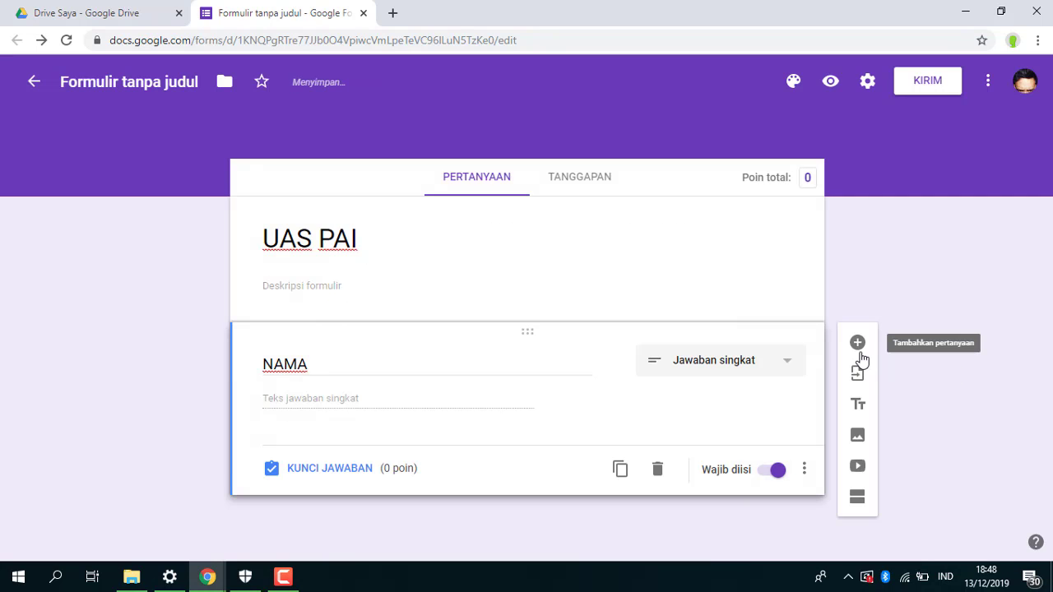
Add a new question below NAMA with the text "Nama nabi yang terhir"
{"action": "left_click", "coordinate": [858, 347]}
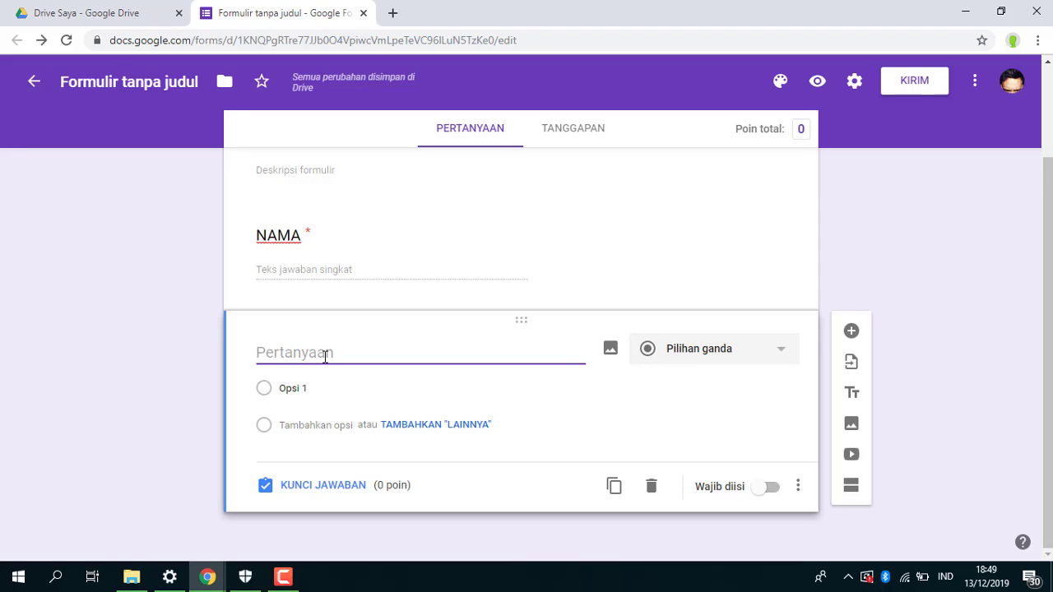
{"action": "type", "text": "NAMA "}
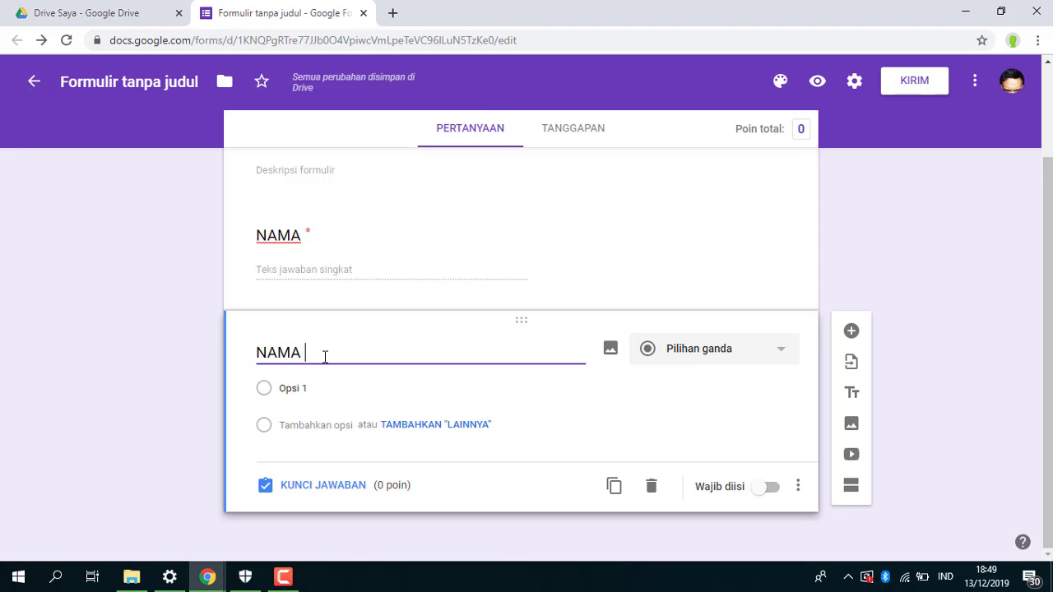
{"action": "type", "text": "NABI Y"}
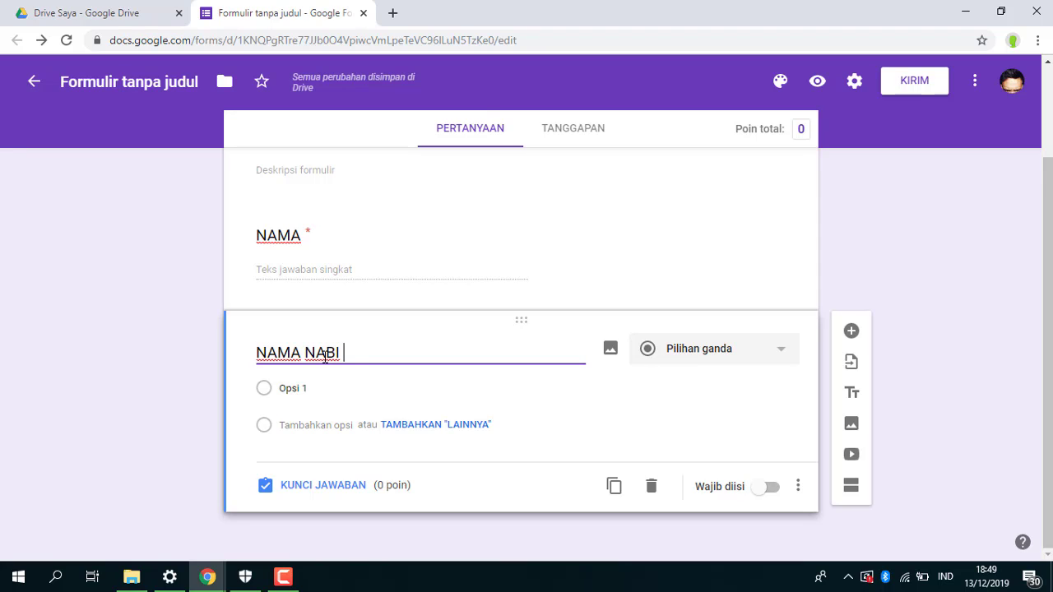
{"action": "key", "text": "BackSpace"}
{"action": "key", "text": "BackSpace"}
{"action": "key", "text": "BackSpace"}
{"action": "key", "text": "BackSpace"}
{"action": "key", "text": "BackSpace"}
{"action": "key", "text": "BackSpace"}
{"action": "key", "text": "BackSpace"}
{"action": "key", "text": "BackSpace"}
{"action": "key", "text": "BackSpace"}
{"action": "key", "text": "BackSpace"}
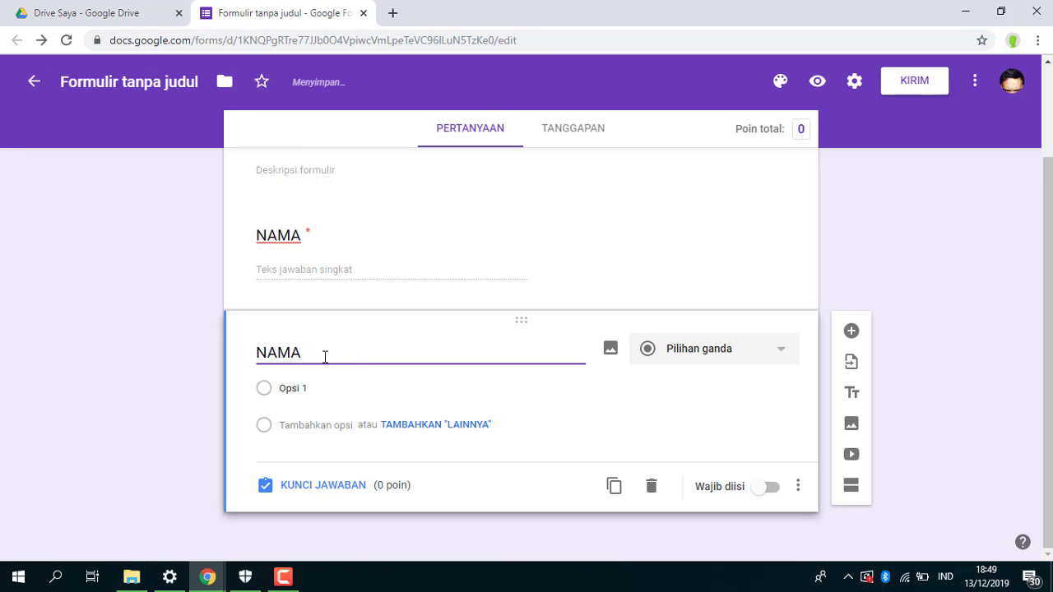
{"action": "type", "text": "A"}
{"action": "key", "text": "BackSpace"}
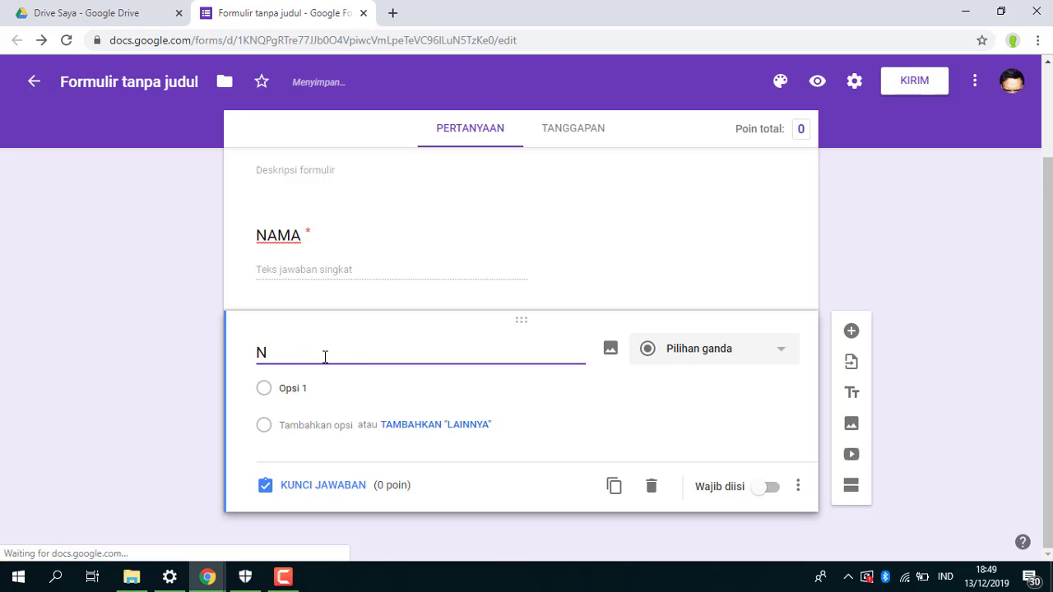
{"action": "type", "text": "ama "}
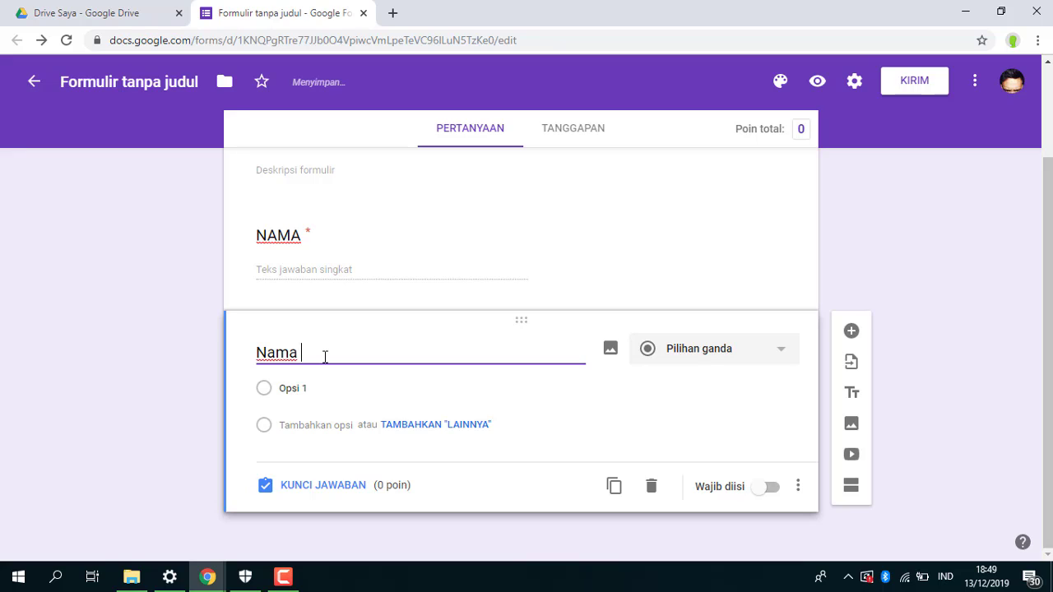
{"action": "type", "text": "nabi yang te"}
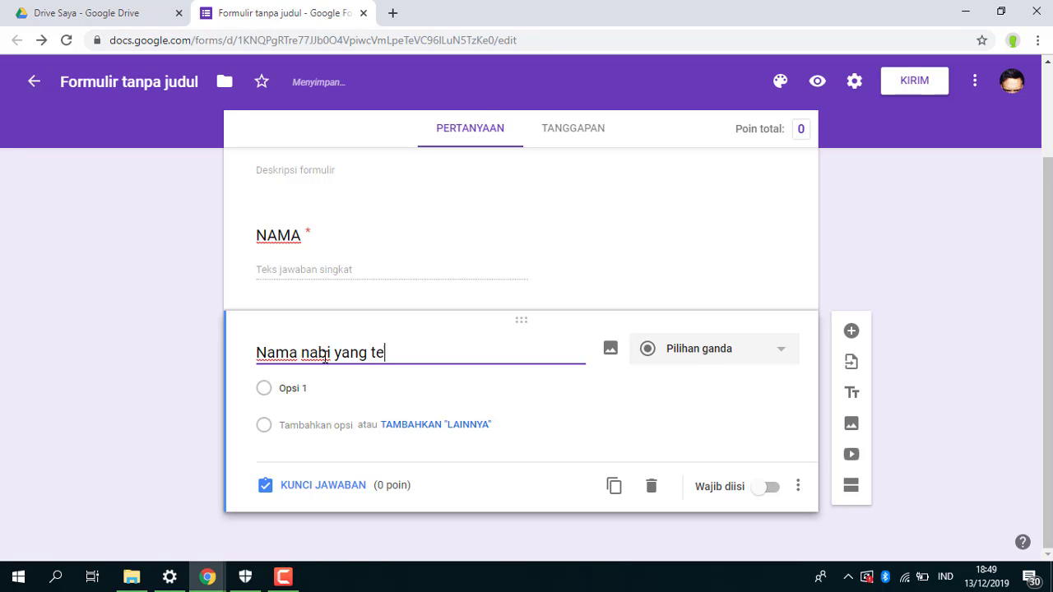
{"action": "type", "text": "rhir"}
Set the first answer option of the prophet question to "Nabi Nuh"
{"action": "left_click", "coordinate": [312, 394]}
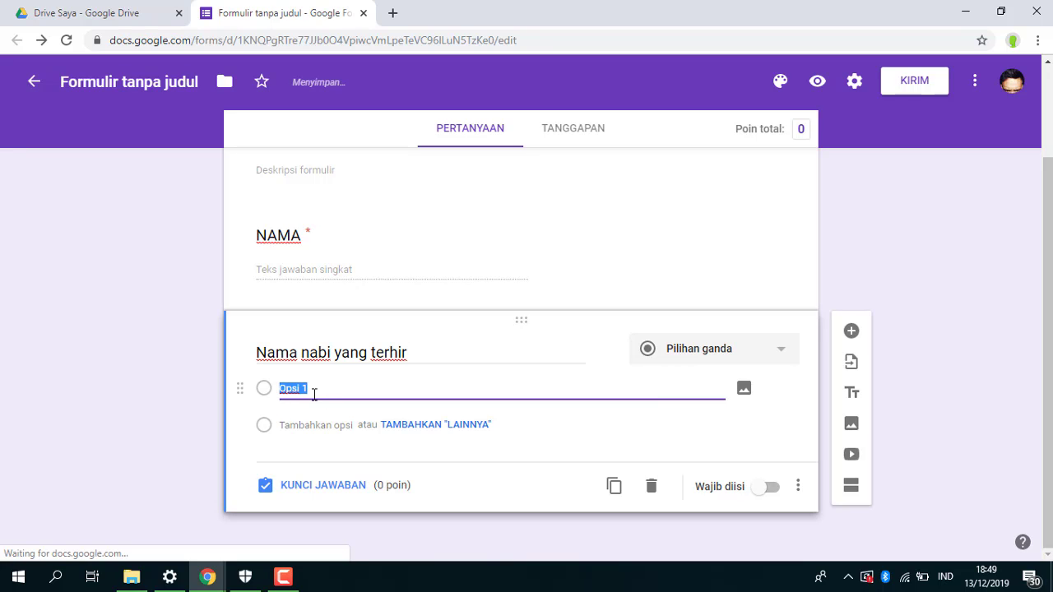
{"action": "key", "text": "BackSpace"}
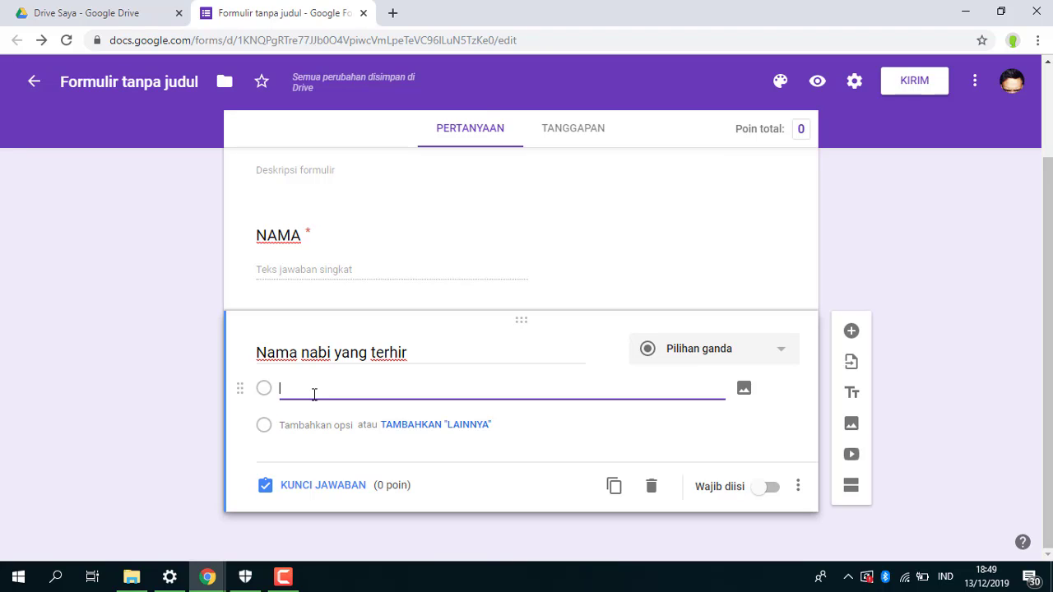
{"action": "type", "text": "nab"}
{"action": "key", "text": "BackSpace"}
{"action": "key", "text": "BackSpace"}
{"action": "key", "text": "BackSpace"}
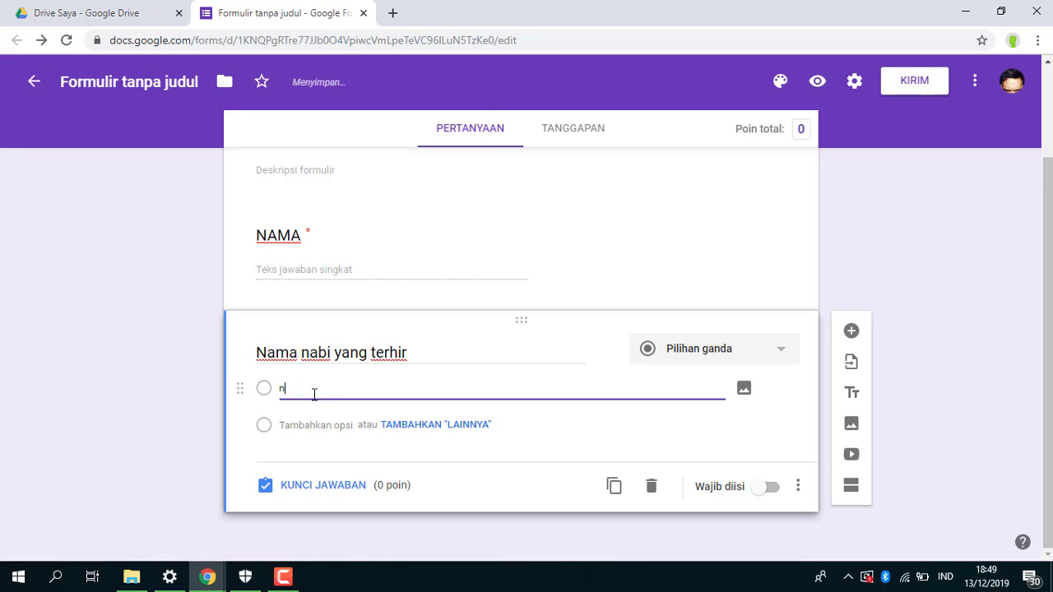
{"action": "type", "text": "N"}
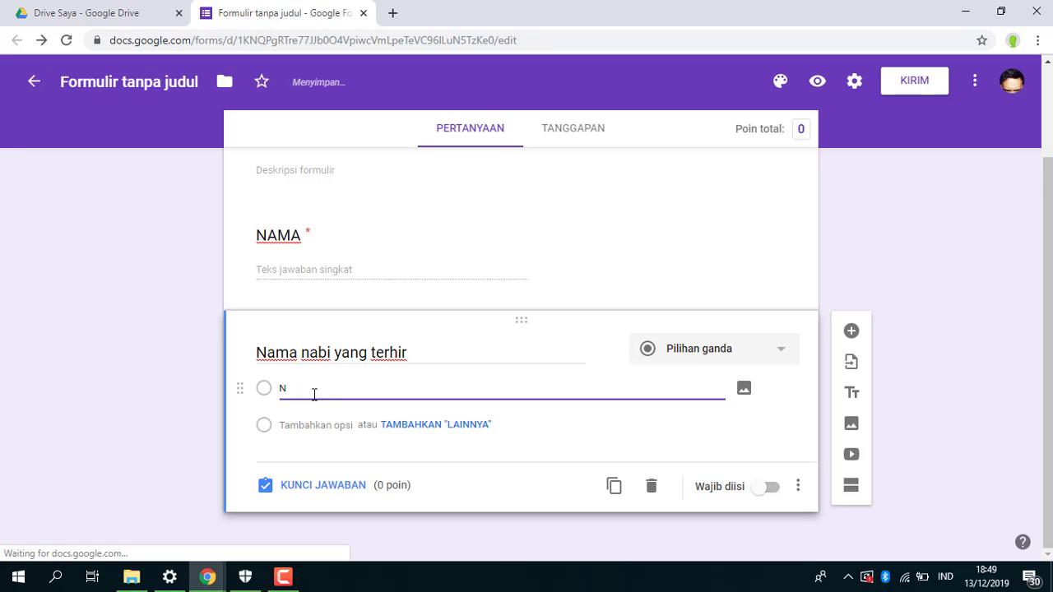
{"action": "type", "text": "abi"}
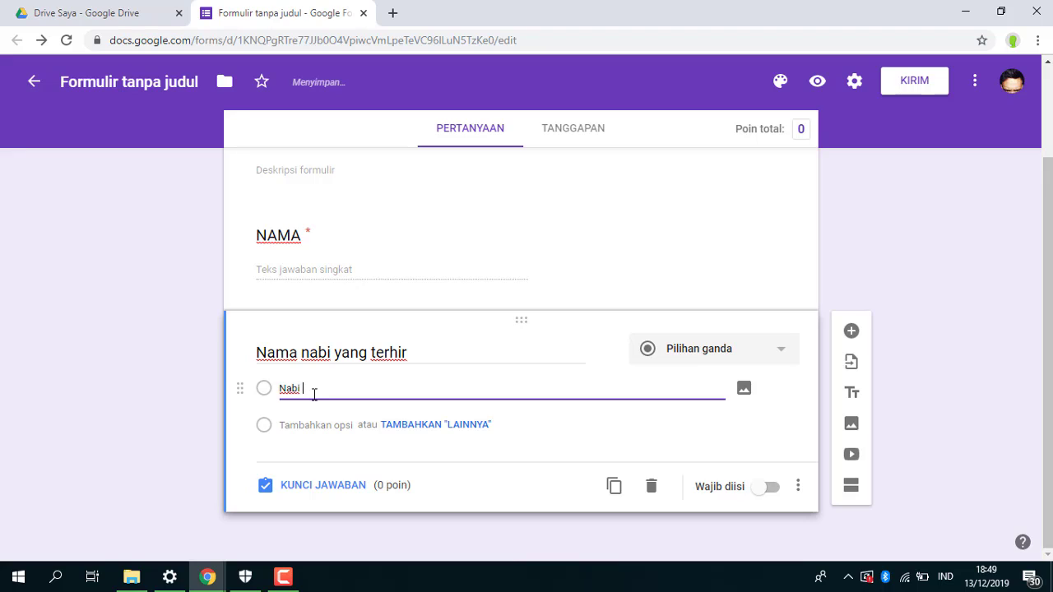
{"action": "type", "text": " Nuh"}
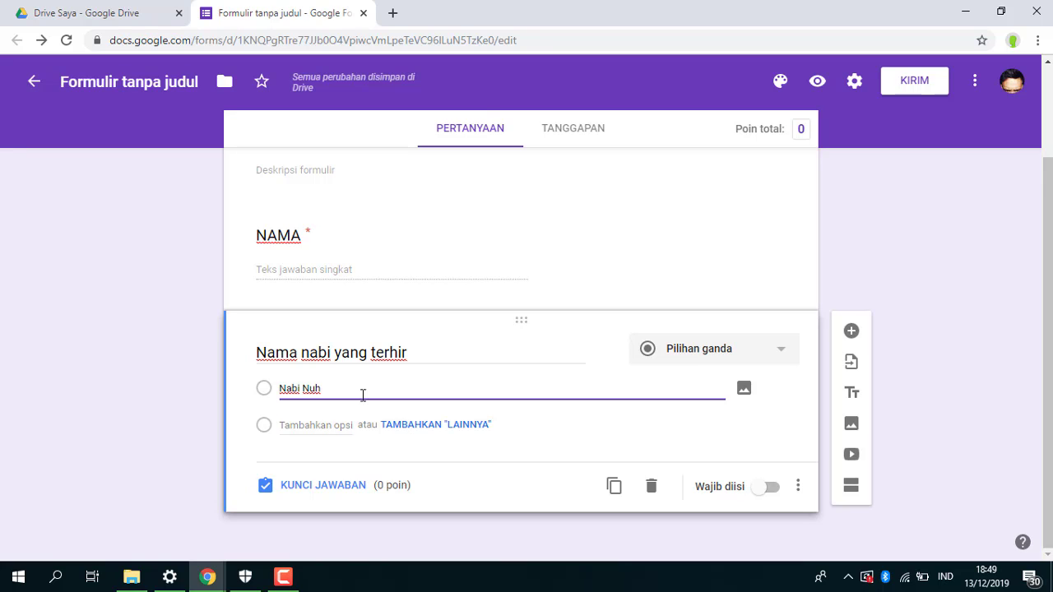
Add a second answer option "Nabi Sulaiman" to the prophet question
{"action": "key", "text": "Return"}
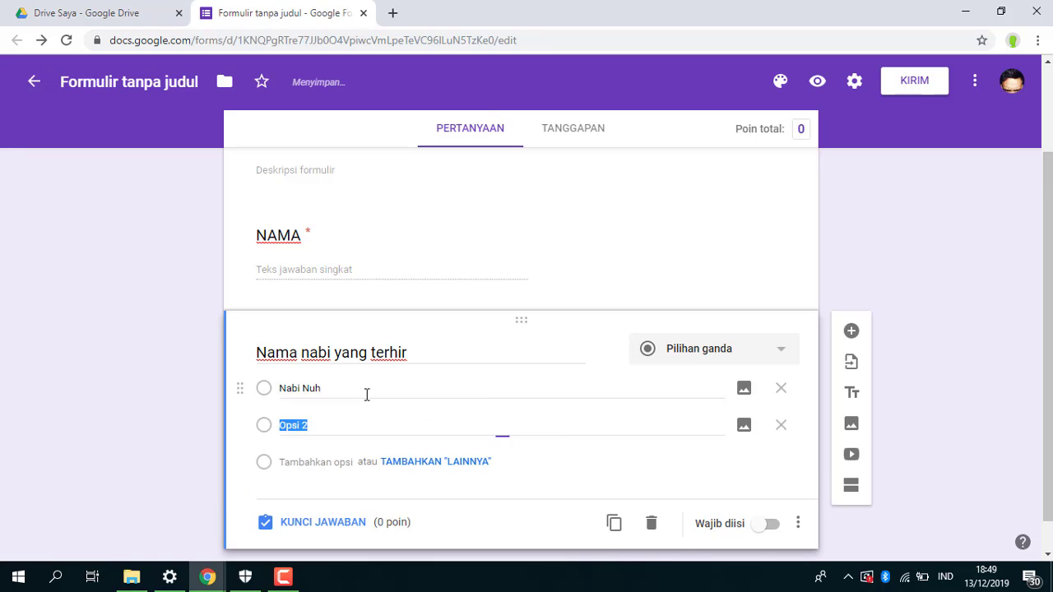
{"action": "key", "text": "BackSpace"}
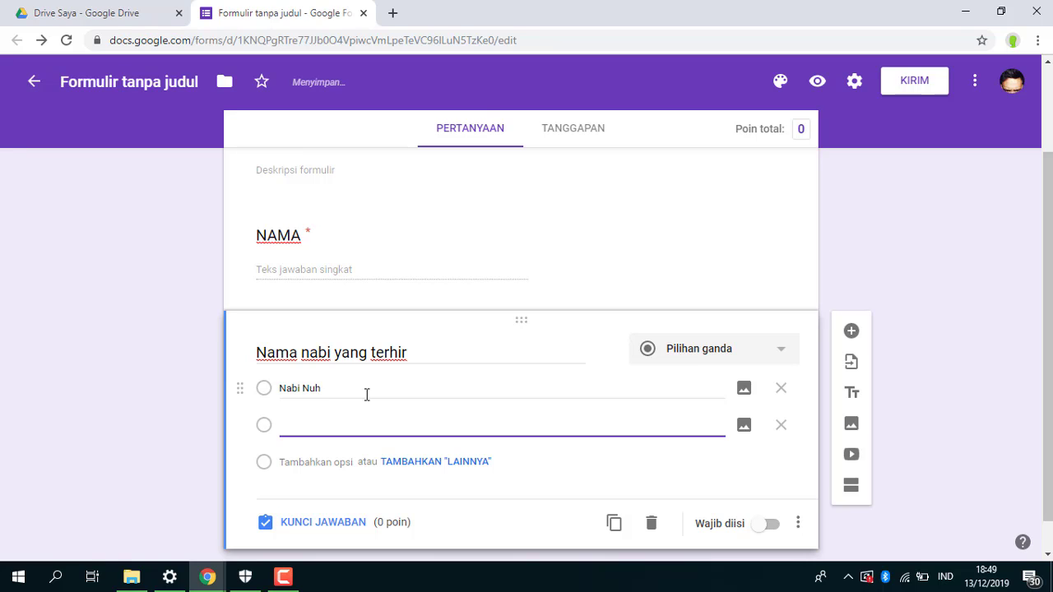
{"action": "type", "text": "Na"}
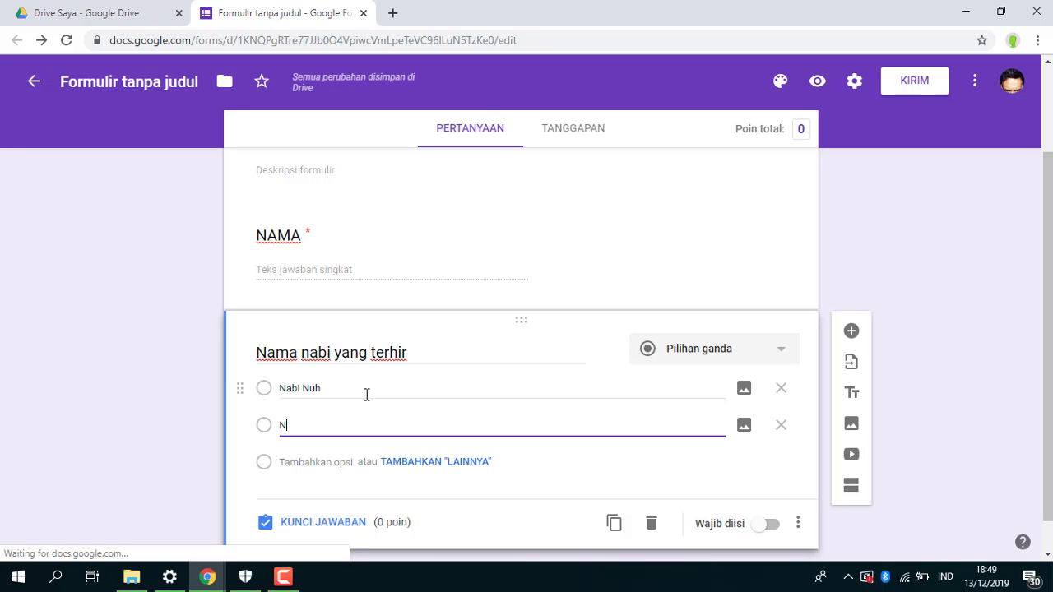
{"action": "key", "text": "BackSpace"}
{"action": "type", "text": "a"}
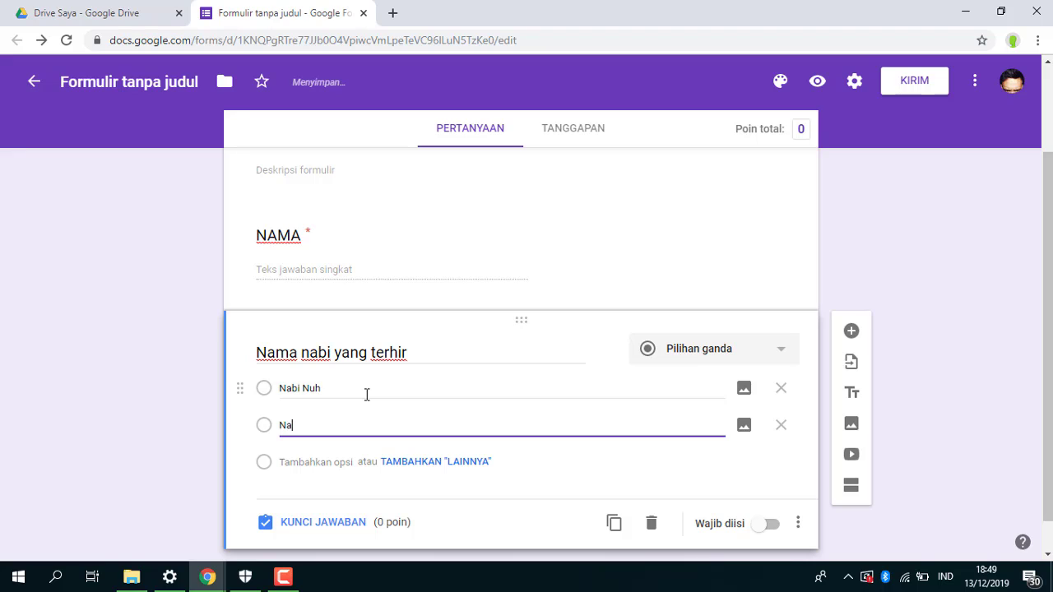
{"action": "type", "text": "bi Sulaiman"}
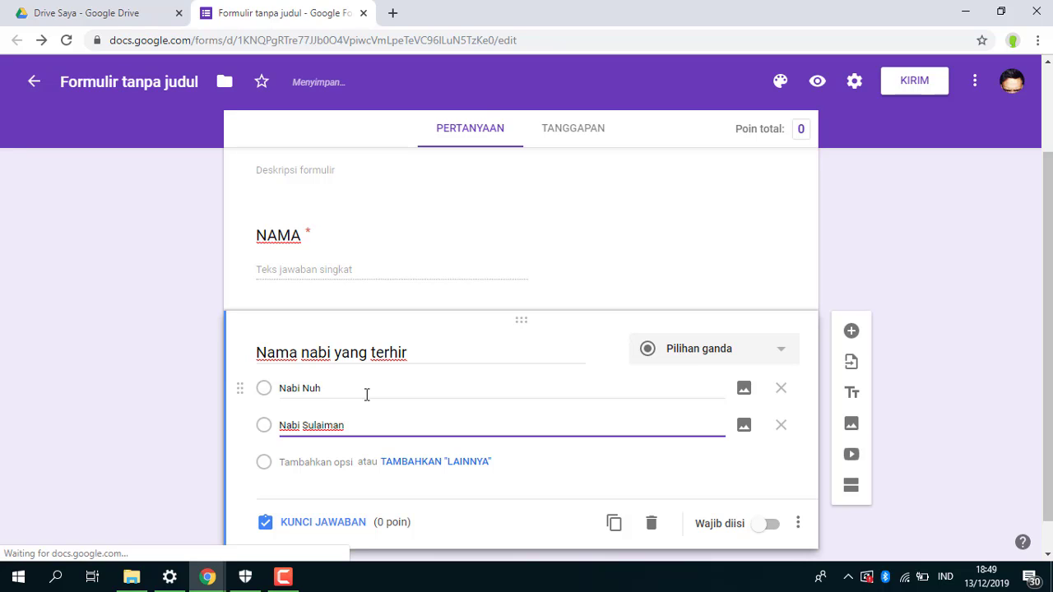
Add a third answer option "Nabi Mohammad" to the prophet question
{"action": "key", "text": "Return"}
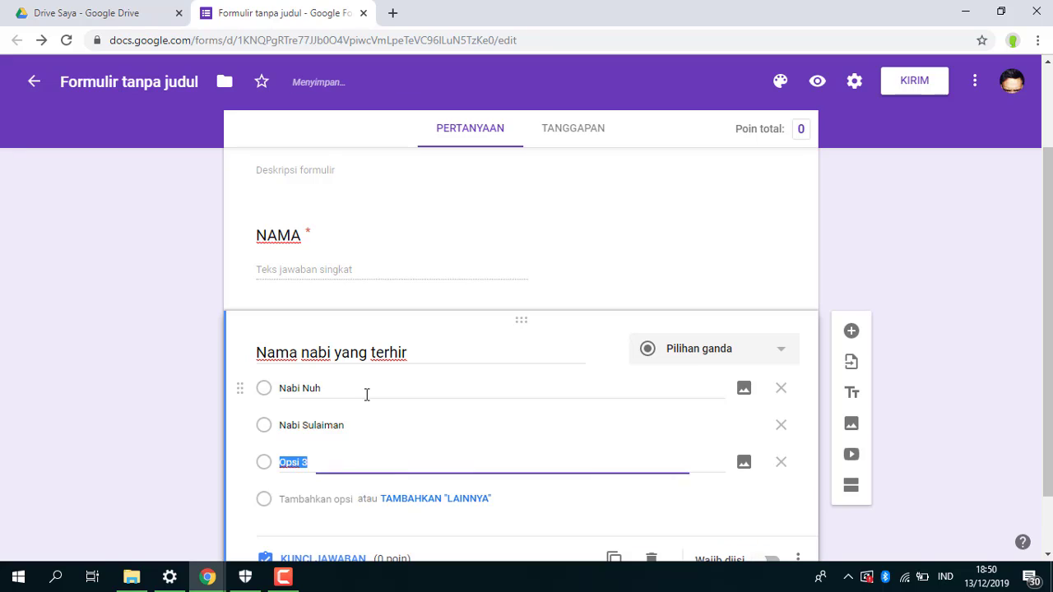
{"action": "key", "text": "BackSpace"}
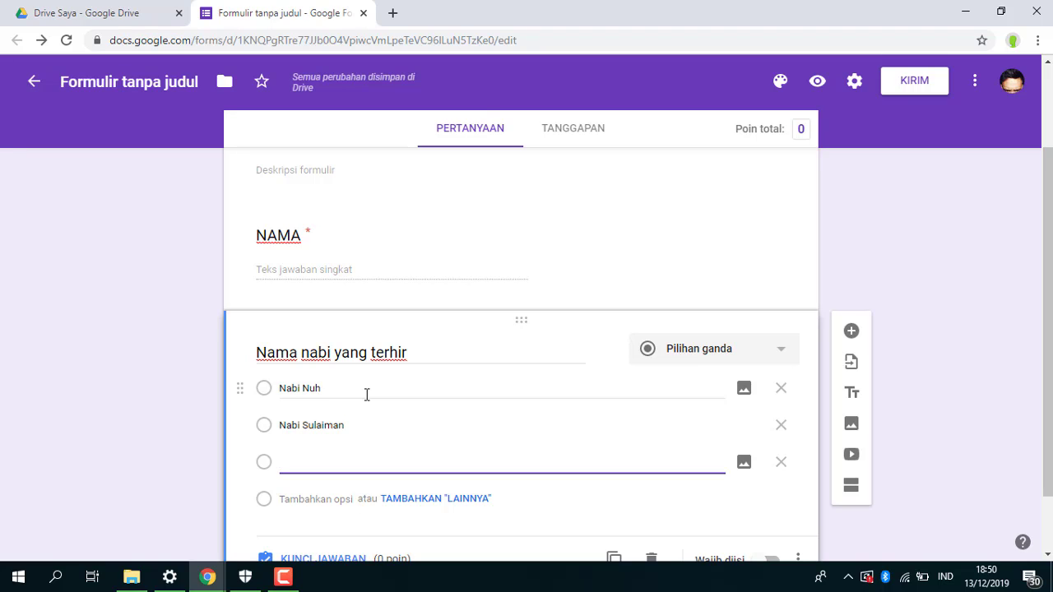
{"action": "type", "text": "Nam"}
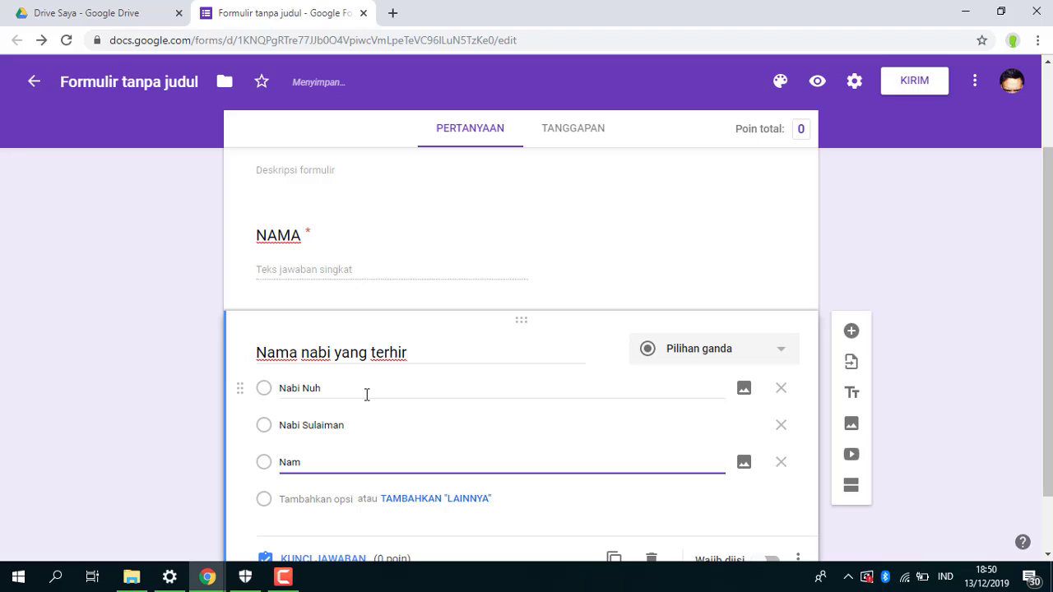
{"action": "key", "text": "BackSpace"}
{"action": "type", "text": "bi Mohammad"}
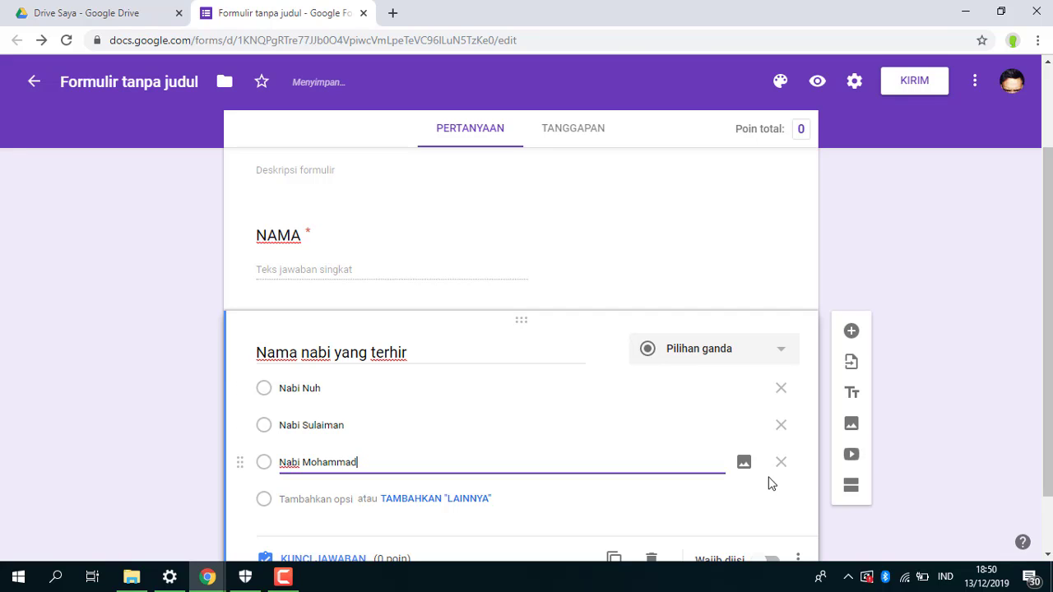
Mark "Nabi Mohammad" as the correct answer in the prophet question's answer key
{"action": "scroll", "coordinate": [987, 477], "scroll_direction": "down", "scroll_amount": 1}
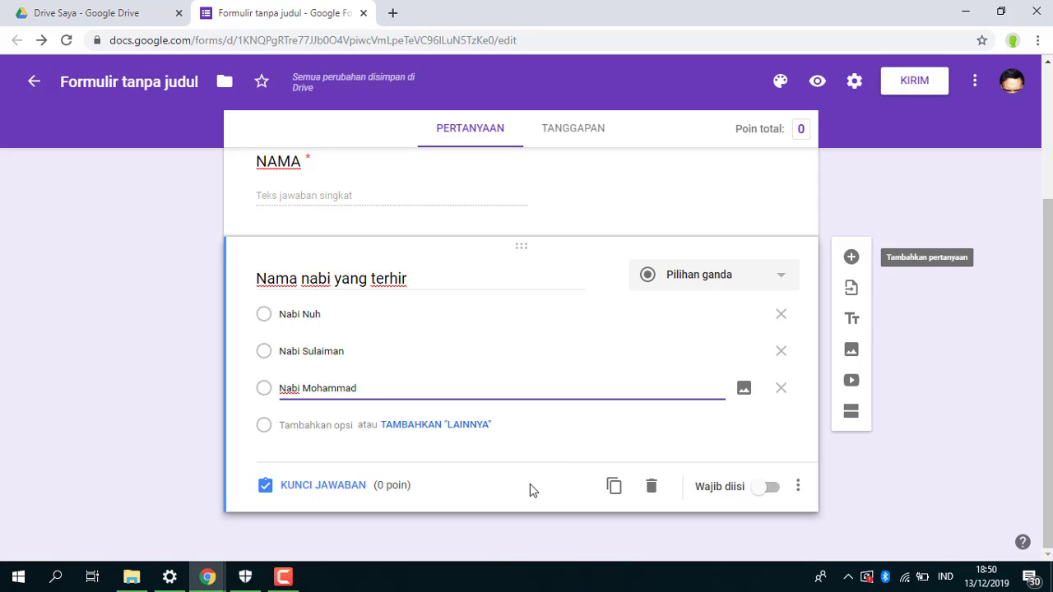
{"action": "left_click", "coordinate": [321, 490]}
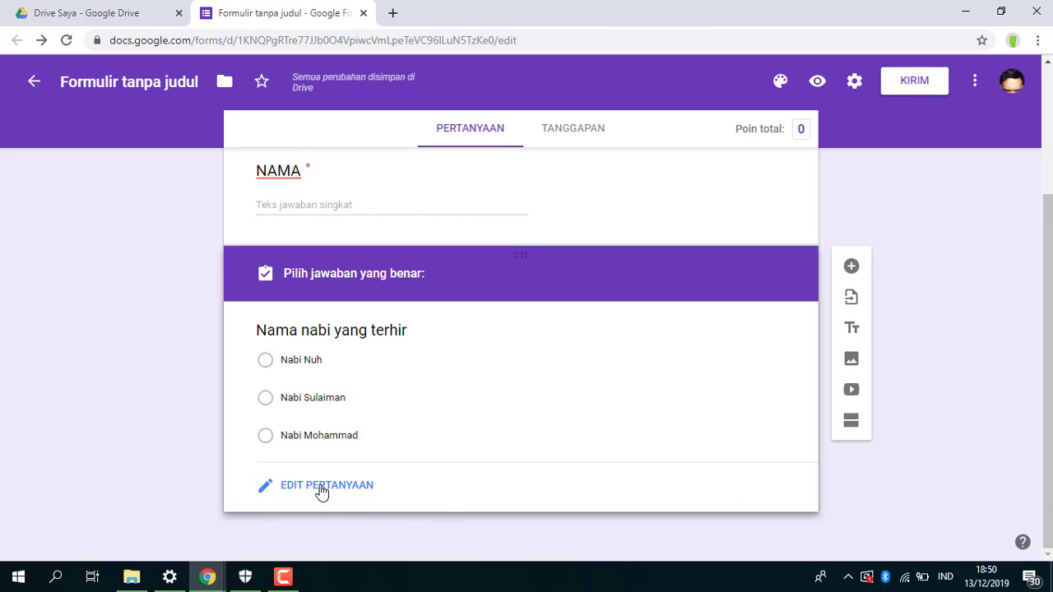
{"action": "left_click", "coordinate": [265, 444]}
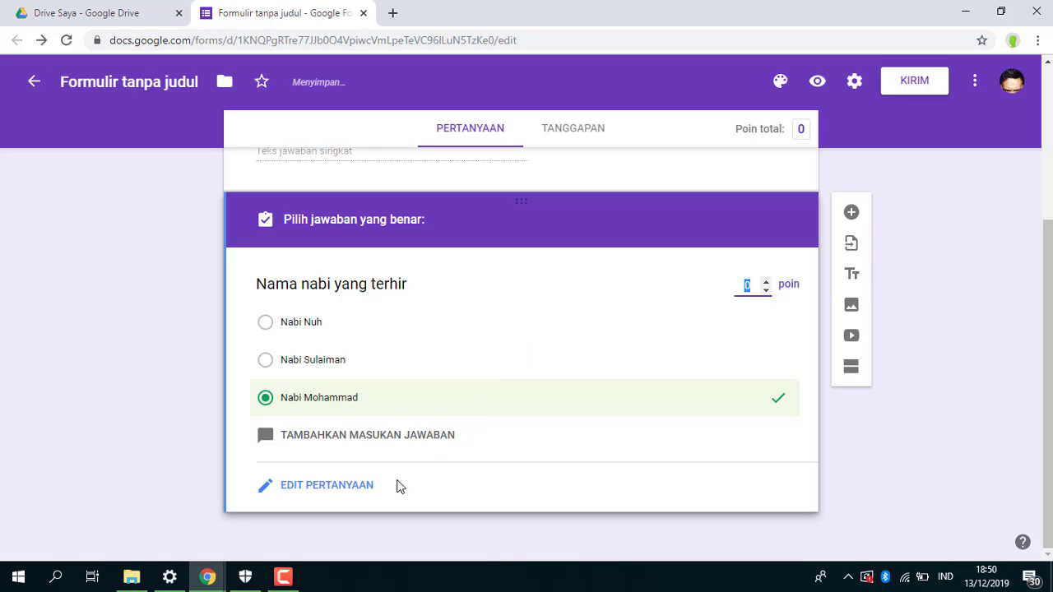
Add a new blank question below the prophet question
{"action": "left_click", "coordinate": [852, 213]}
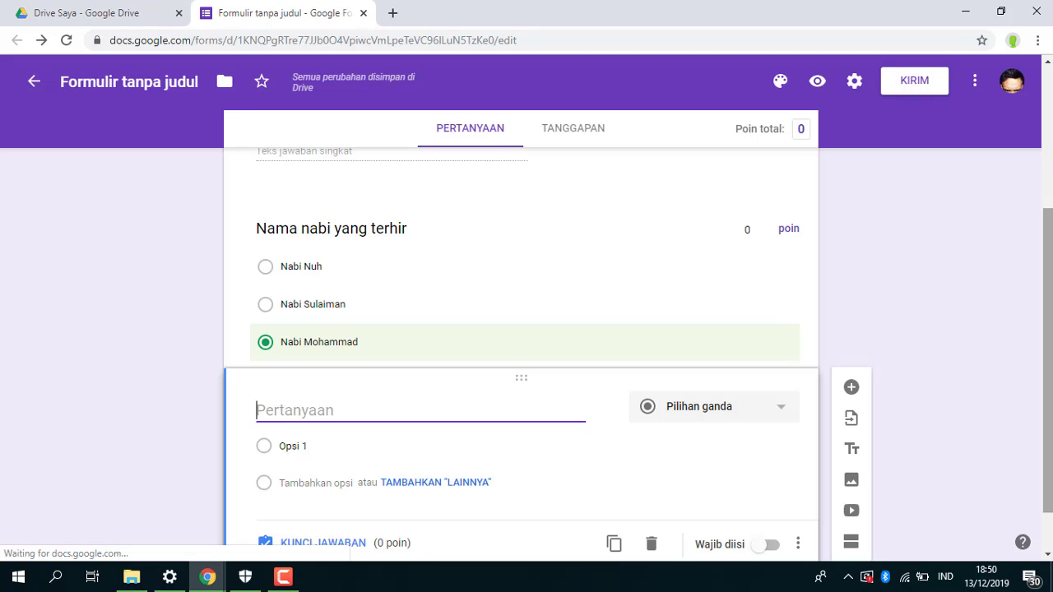
{"action": "scroll", "coordinate": [526, 346], "scroll_direction": "up", "scroll_amount": 2}
{"action": "scroll", "coordinate": [526, 345], "scroll_direction": "down", "scroll_amount": 2}
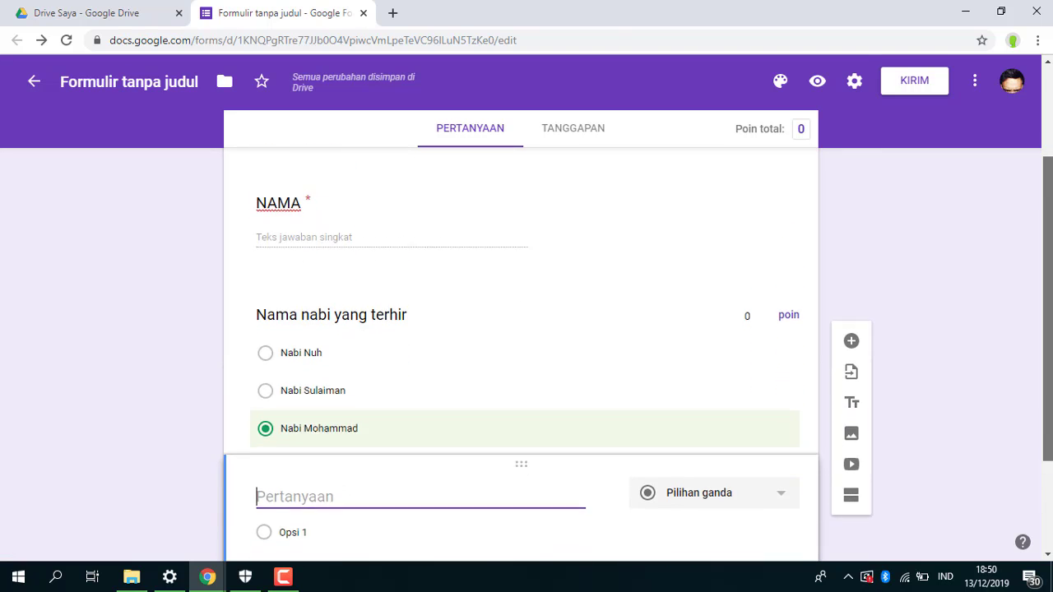
{"action": "scroll", "coordinate": [1049, 353], "scroll_direction": "down", "scroll_amount": 1}
{"action": "scroll", "coordinate": [1050, 354], "scroll_direction": "up", "scroll_amount": 2}
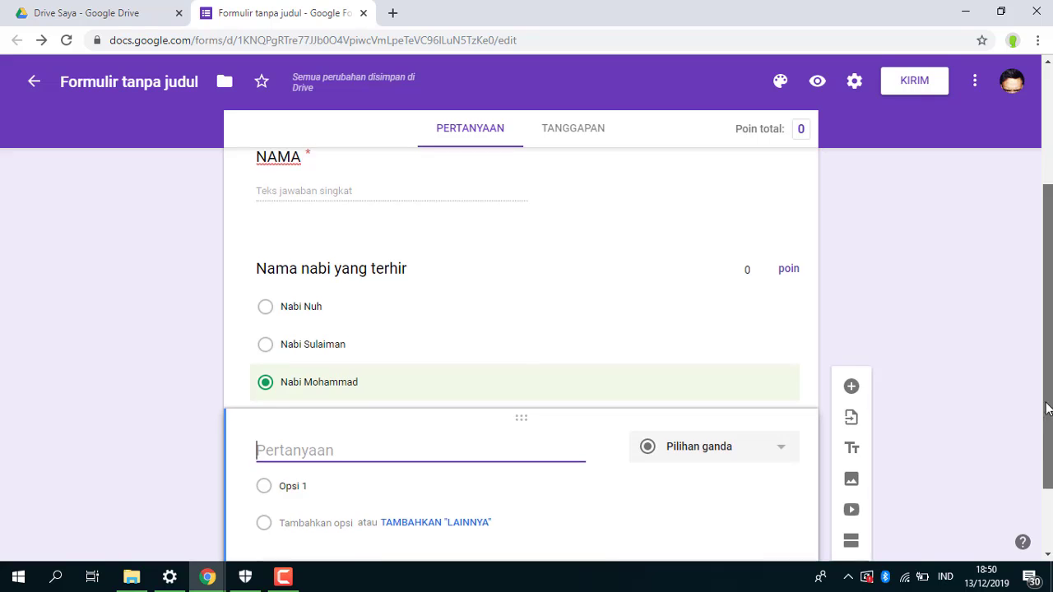
{"action": "scroll", "coordinate": [1046, 313], "scroll_direction": "down", "scroll_amount": 1}
{"action": "scroll", "coordinate": [1046, 312], "scroll_direction": "up", "scroll_amount": 2}
{"action": "scroll", "coordinate": [1046, 303], "scroll_direction": "up", "scroll_amount": 2}
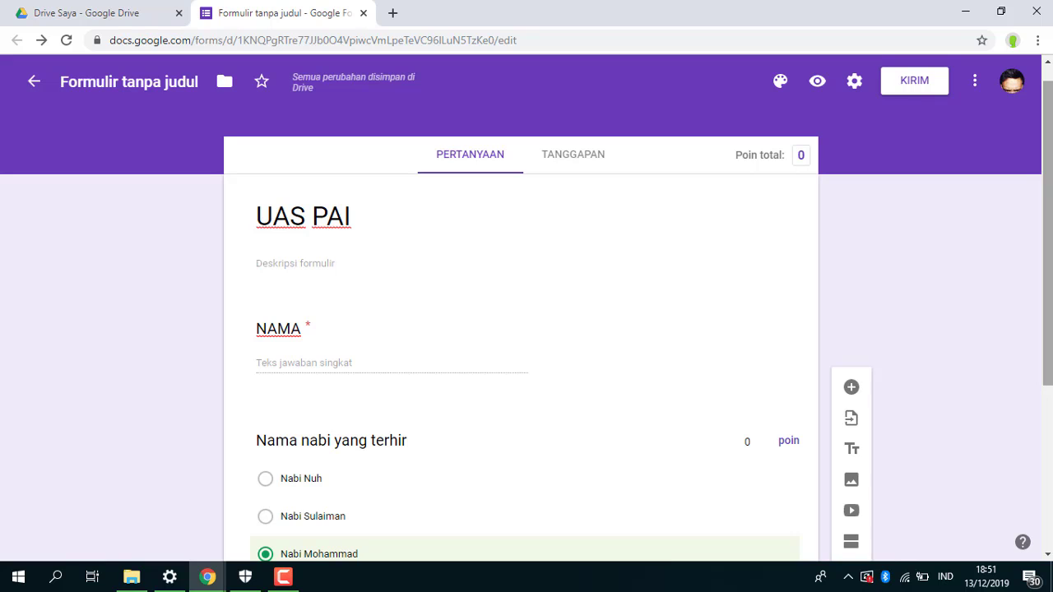
{"action": "left_click", "coordinate": [851, 386]}
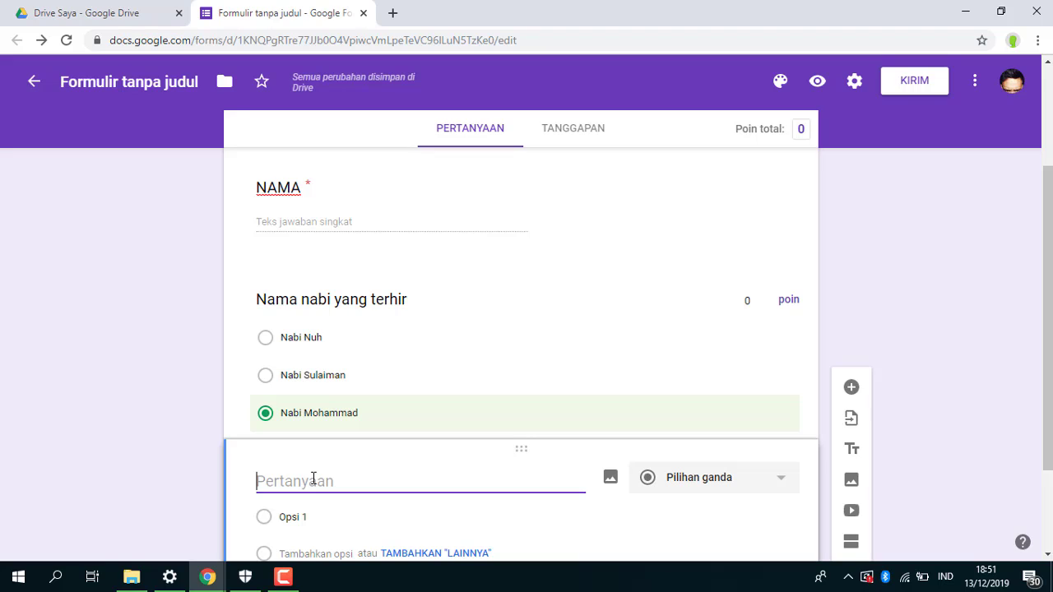
Enter "AL-quran di turunkan kepada nabi" as the new question's text and set its type to multiple choice (Pilihan ganda)
{"action": "type", "text": "af"}
{"action": "key", "text": "BackSpace"}
{"action": "key", "text": "BackSpace"}
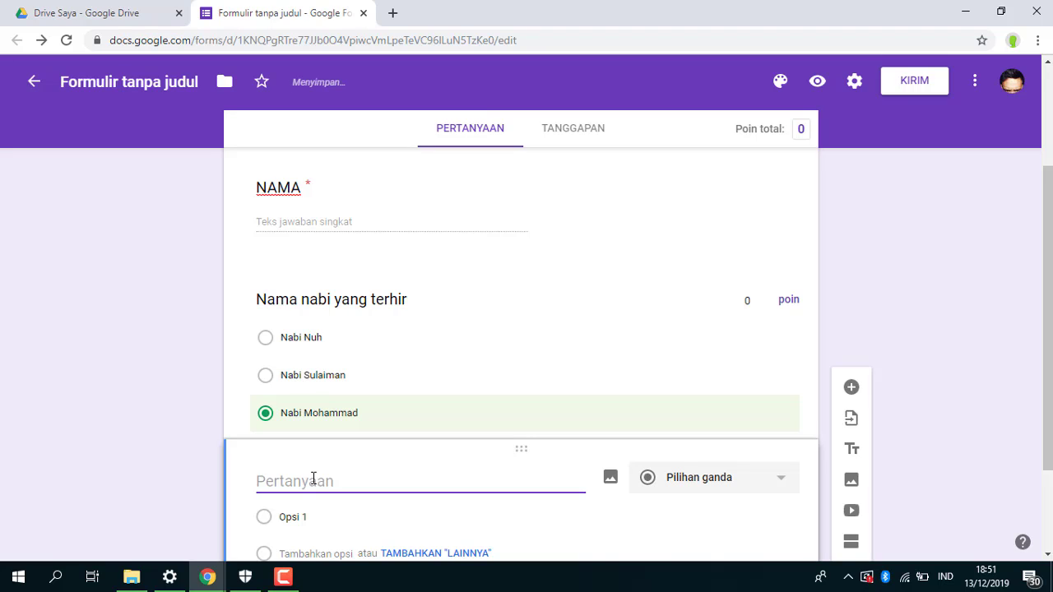
{"action": "type", "text": "AL-quran d"}
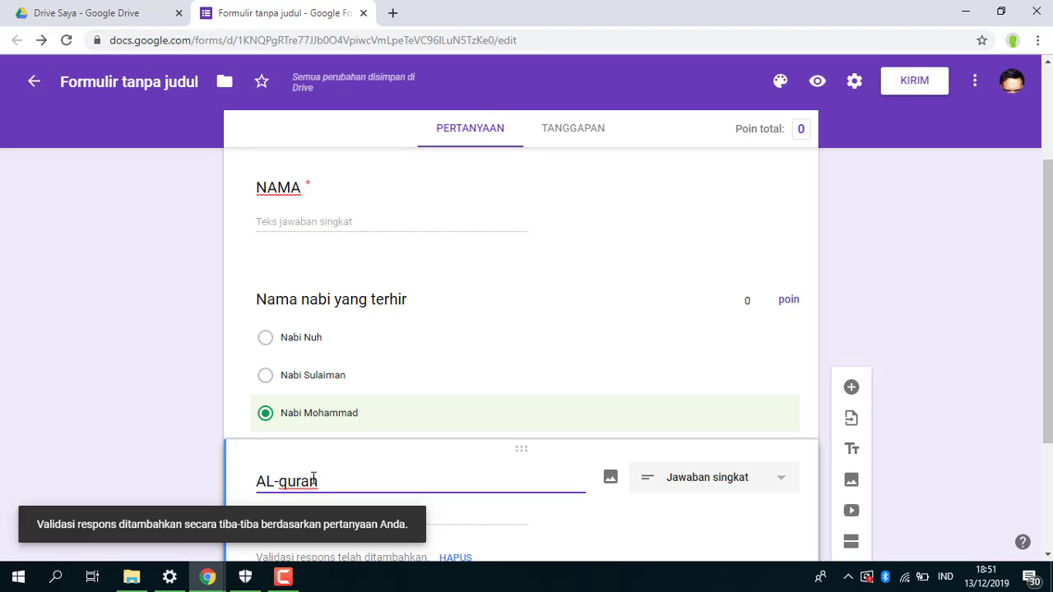
{"action": "type", "text": "di"}
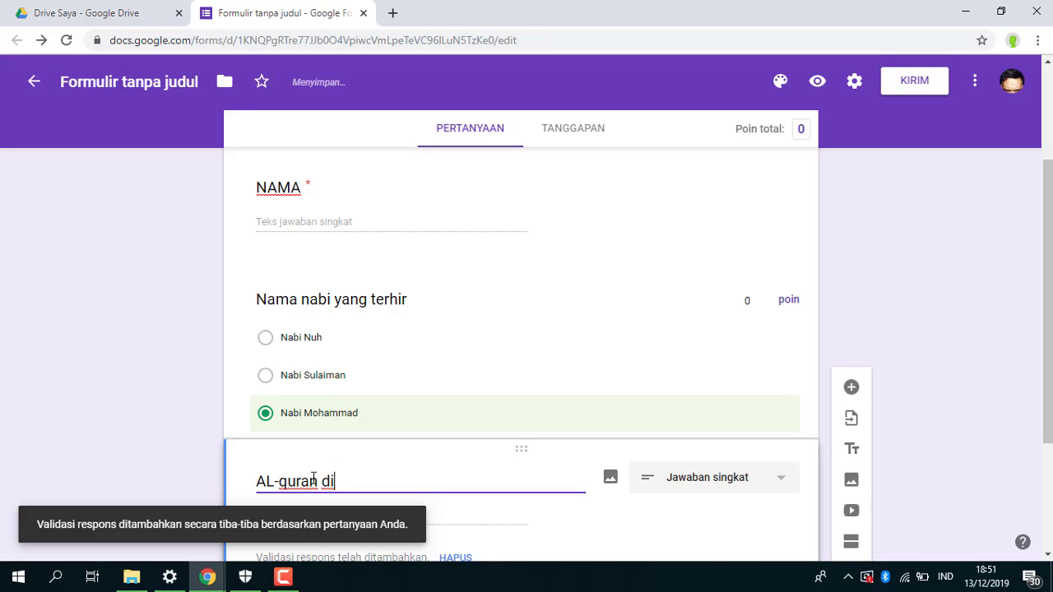
{"action": "type", "text": " tur"}
{"action": "key", "text": "BackSpace"}
{"action": "key", "text": "BackSpace"}
{"action": "key", "text": "BackSpace"}
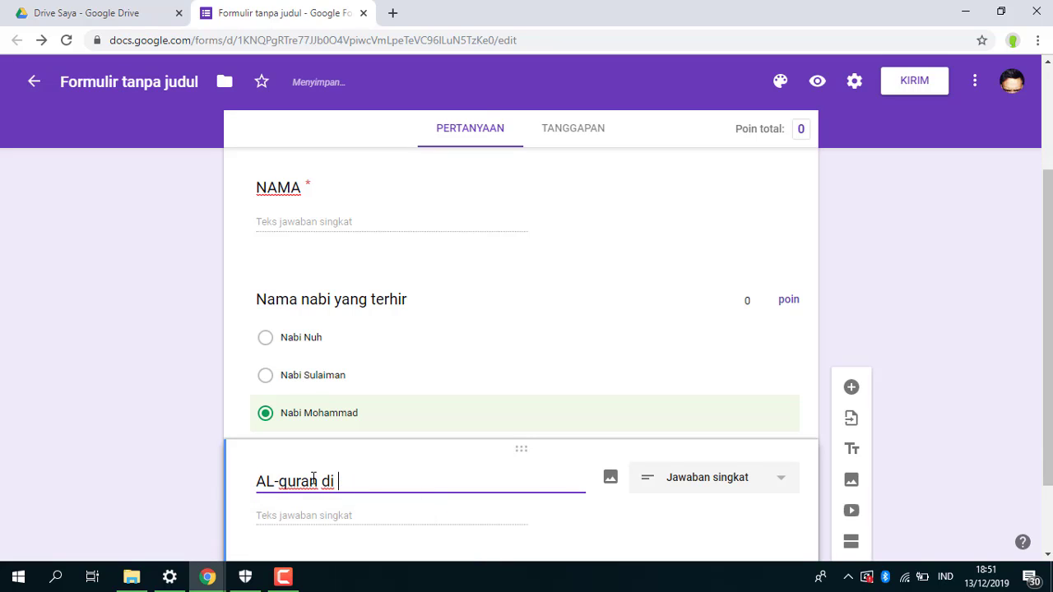
{"action": "type", "text": "turunkan k"}
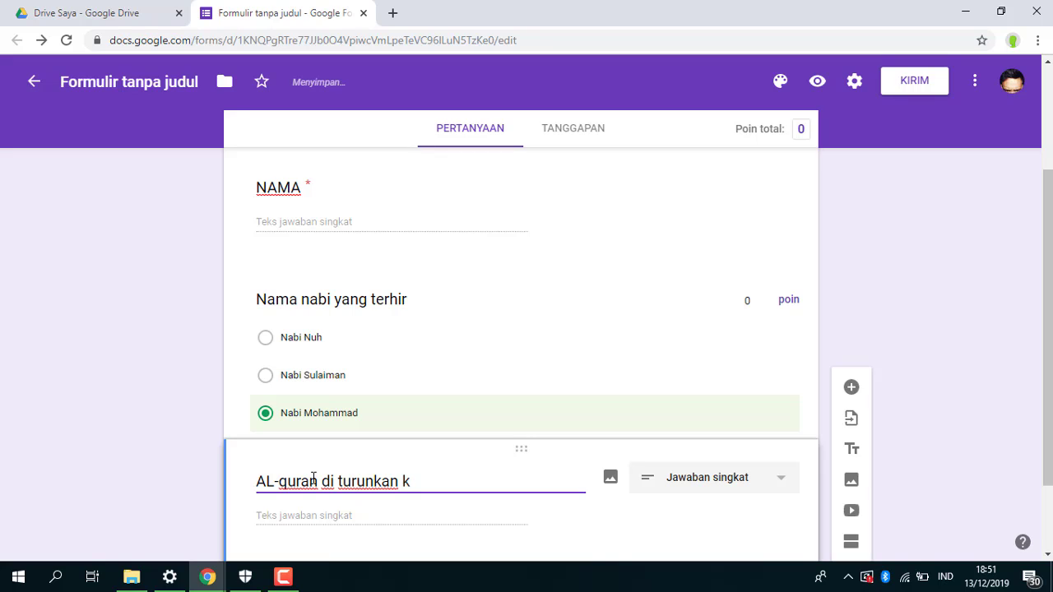
{"action": "type", "text": "epad"}
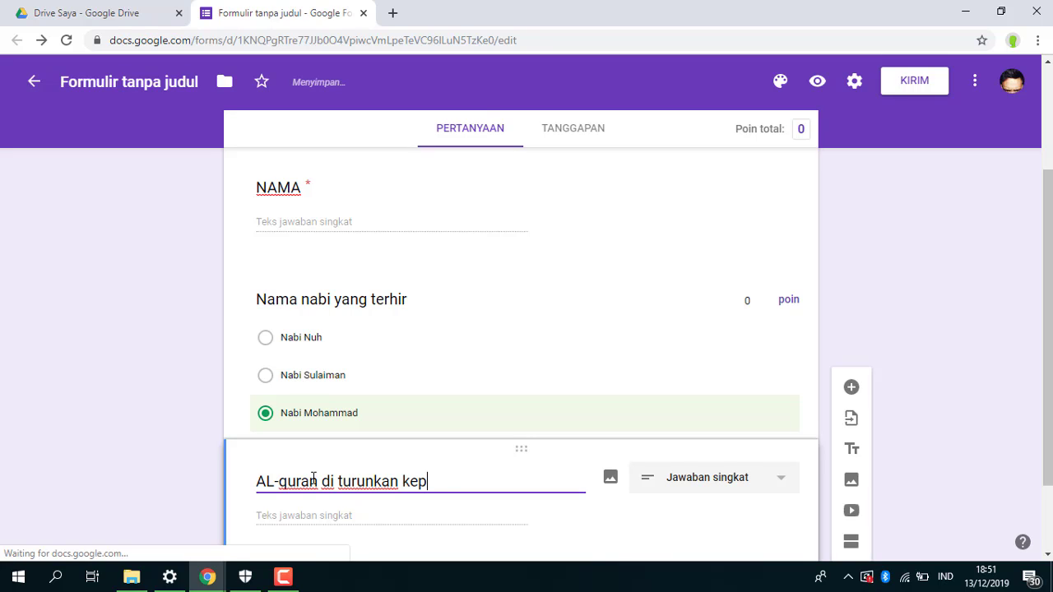
{"action": "key", "text": "BackSpace"}
{"action": "key", "text": "BackSpace"}
{"action": "key", "text": "BackSpace"}
{"action": "key", "text": "BackSpace"}
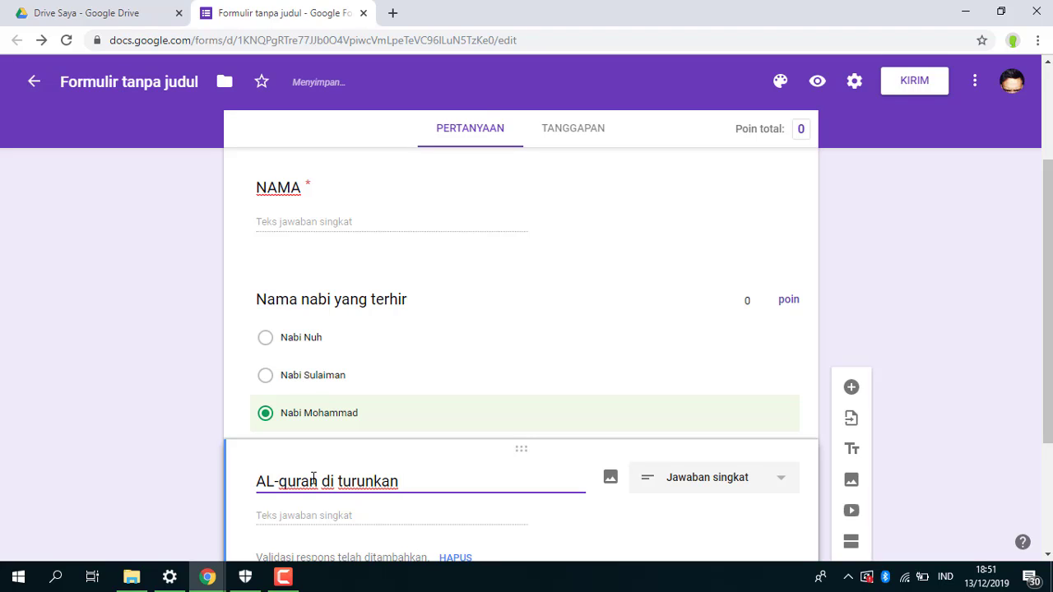
{"action": "type", "text": "kepada"}
{"action": "key", "text": "BackSpace"}
{"action": "key", "text": "BackSpace"}
{"action": "key", "text": "BackSpace"}
{"action": "key", "text": "BackSpace"}
{"action": "key", "text": "BackSpace"}
{"action": "key", "text": "BackSpace"}
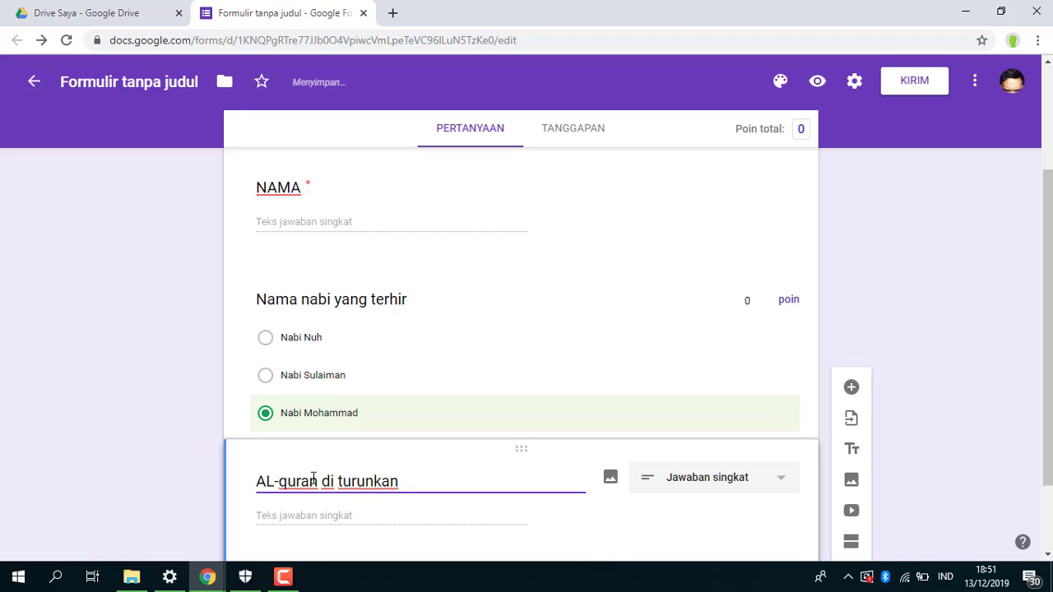
{"action": "type", "text": "k"}
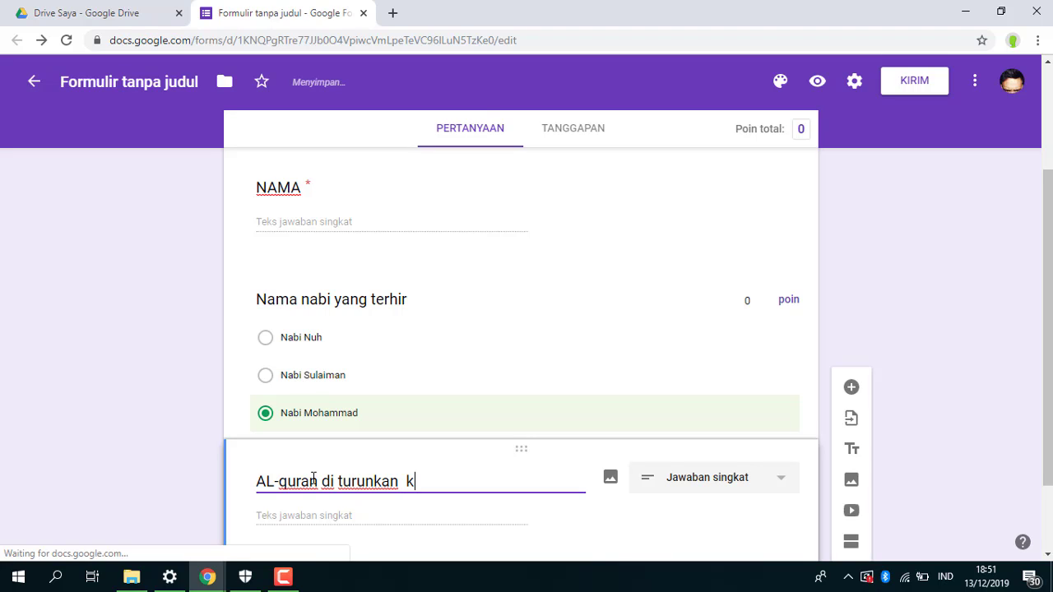
{"action": "type", "text": "epada "}
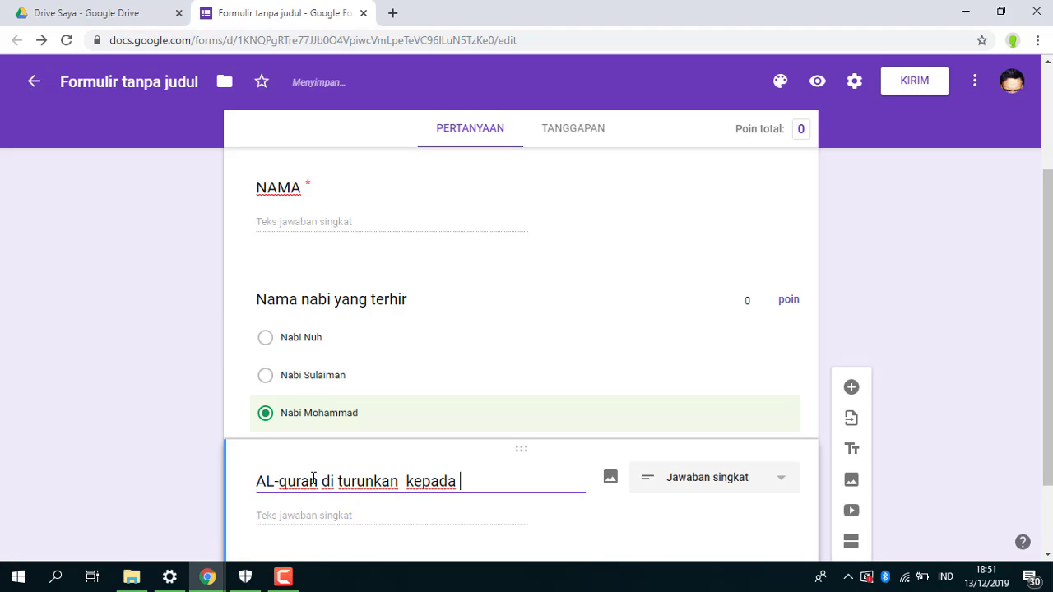
{"action": "type", "text": "nabu"}
{"action": "type", "text": "i"}
{"action": "left_click", "coordinate": [779, 488]}
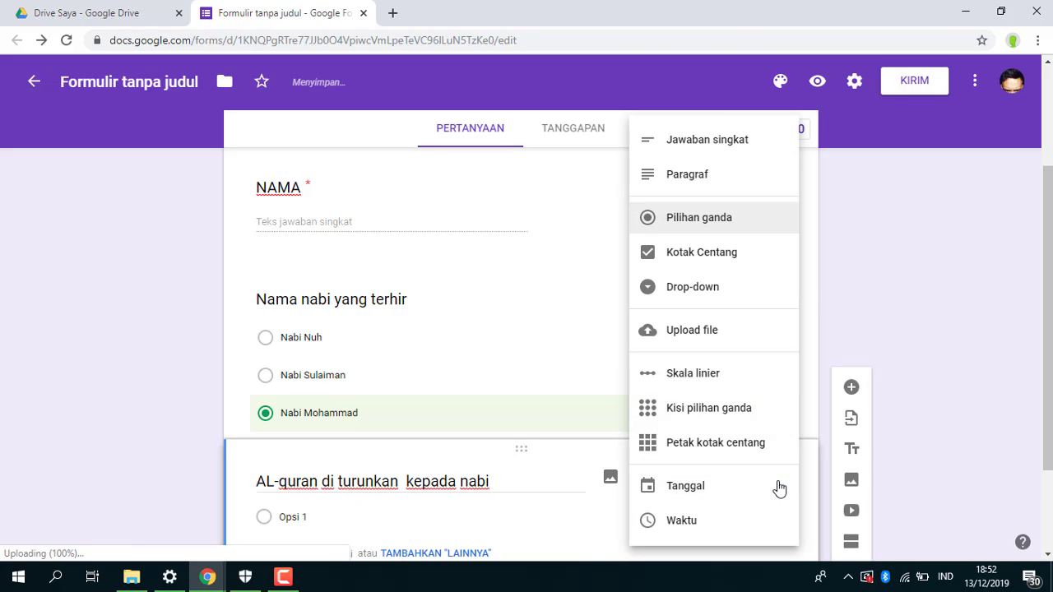
{"action": "left_click", "coordinate": [705, 218]}
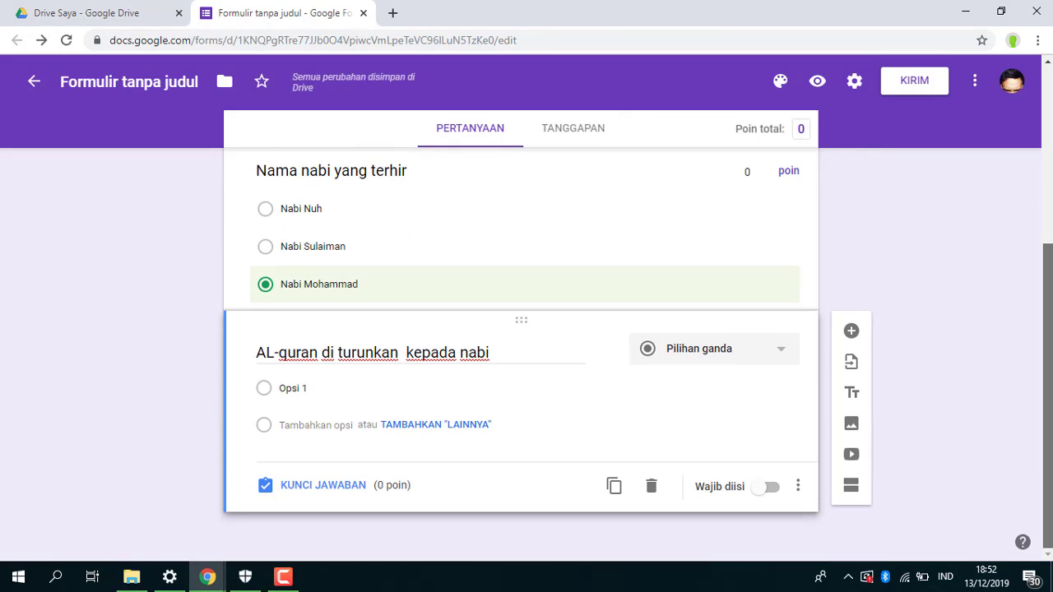
Set the first answer option of the AL-quran question to "Nabi nuh"
{"action": "left_click", "coordinate": [295, 383]}
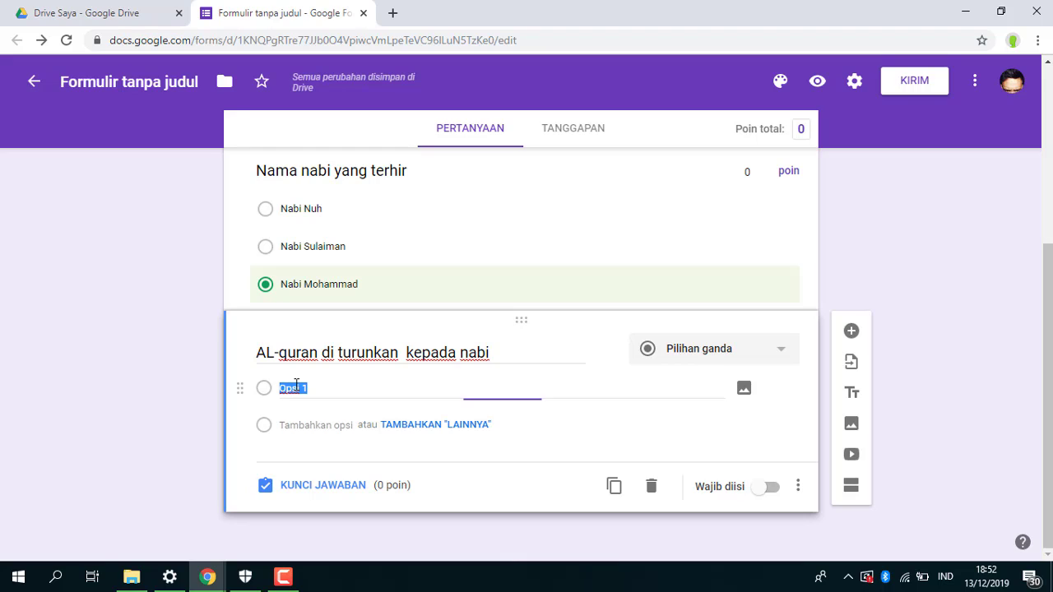
{"action": "key", "text": "BackSpace"}
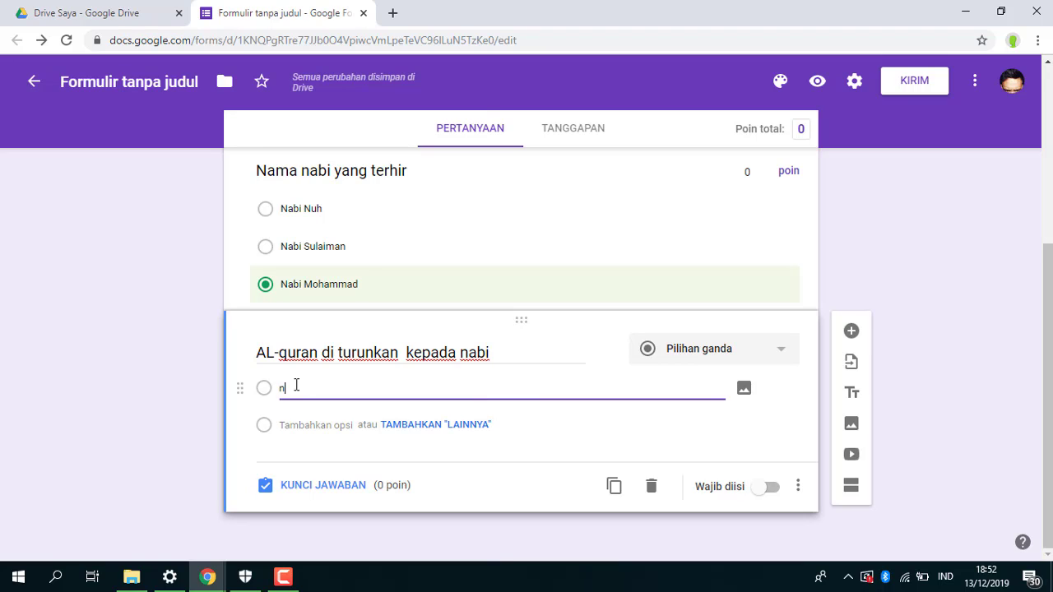
{"action": "type", "text": "Na"}
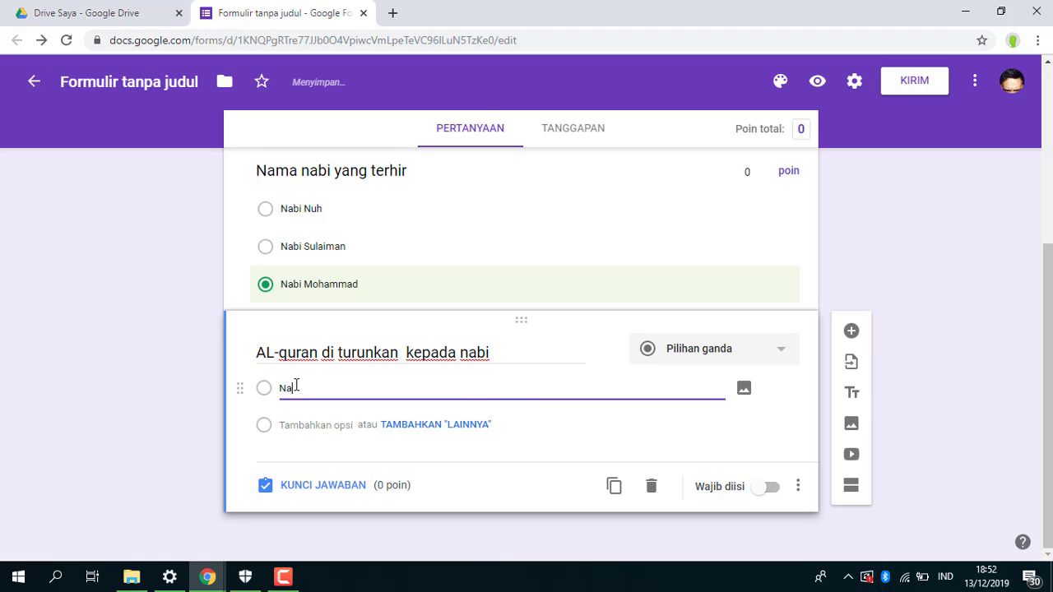
{"action": "type", "text": "bi nuh"}
Add a second answer option "nabi Mohammad" to the AL-quran question
{"action": "key", "text": "Return"}
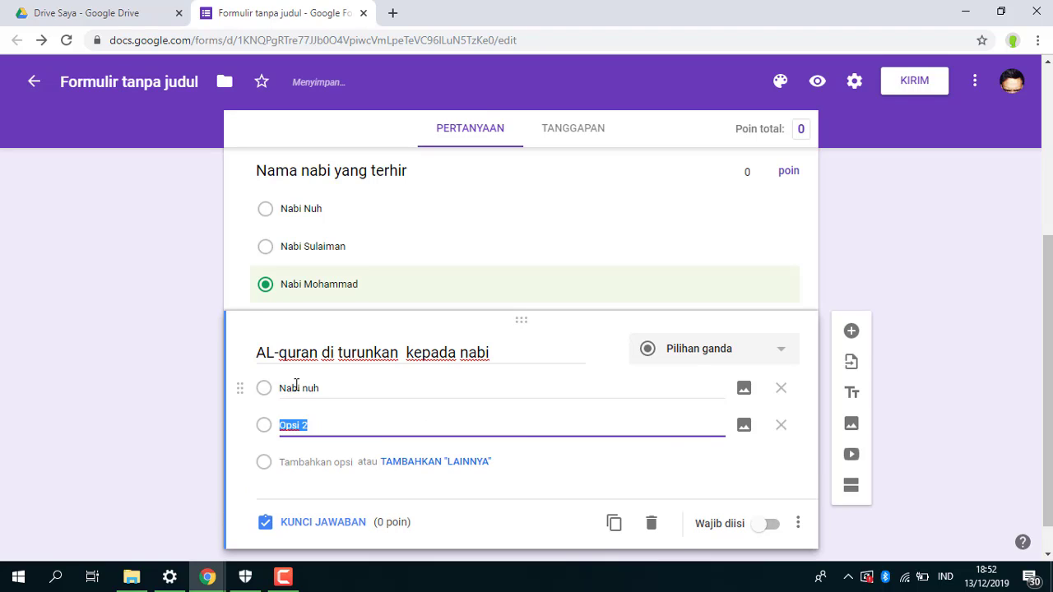
{"action": "key", "text": "BackSpace"}
{"action": "type", "text": "nabi Mo"}
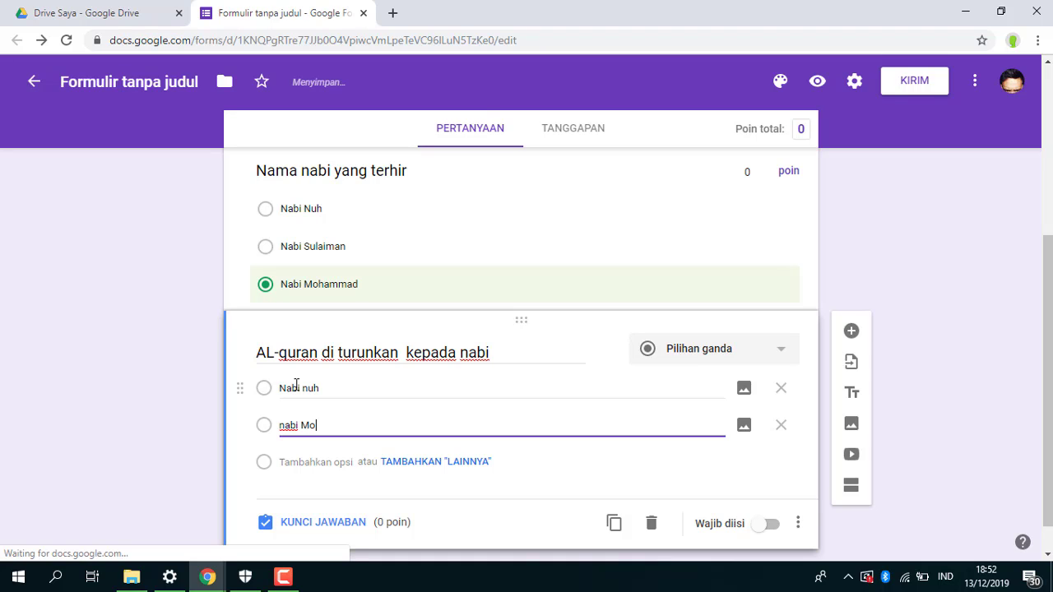
{"action": "type", "text": "hammad"}
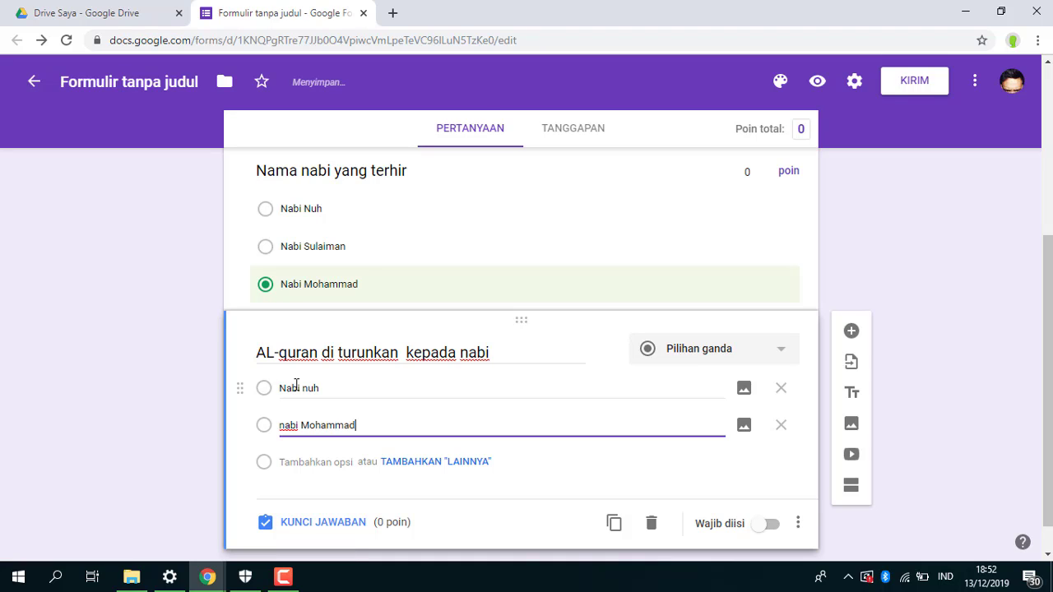
Add a third answer option "Nabi Isa" to the AL-quran question
{"action": "key", "text": "Return"}
{"action": "key", "text": "BackSpace"}
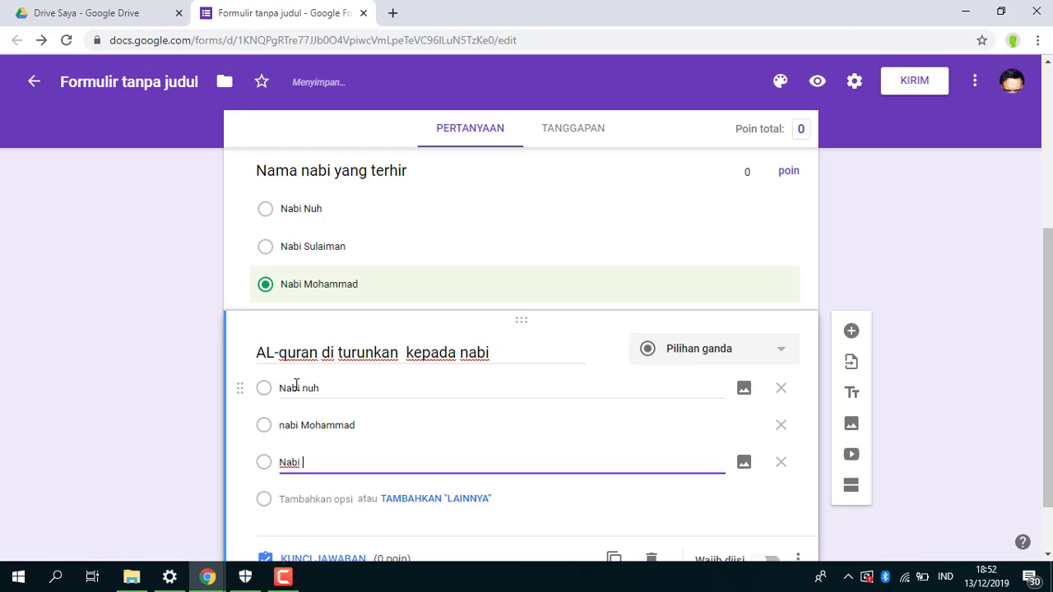
{"action": "type", "text": "Nabi ISA"}
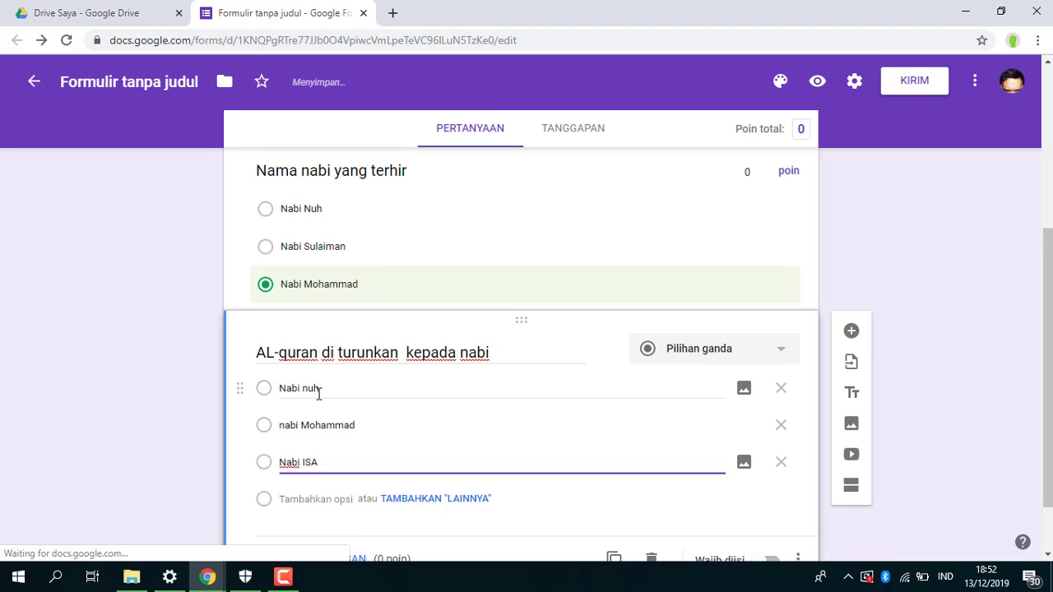
{"action": "key", "text": "BackSpace"}
{"action": "key", "text": "BackSpace"}
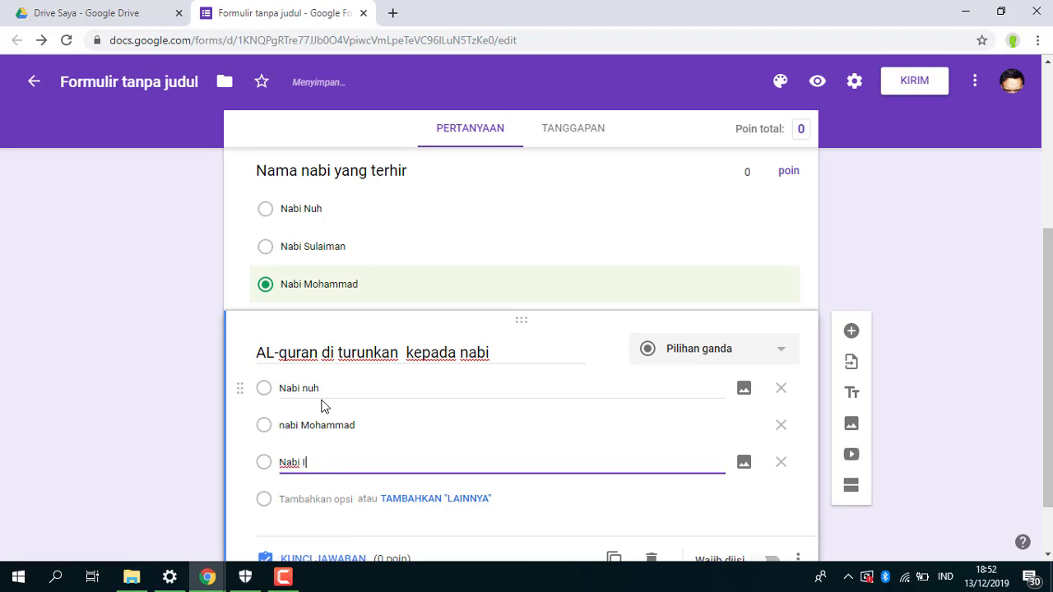
{"action": "type", "text": "sa"}
Correct the capitalization of the AL-quran question's first answer option to "Nabi Nuh"
{"action": "left_click", "coordinate": [308, 387]}
{"action": "left_click", "coordinate": [308, 388]}
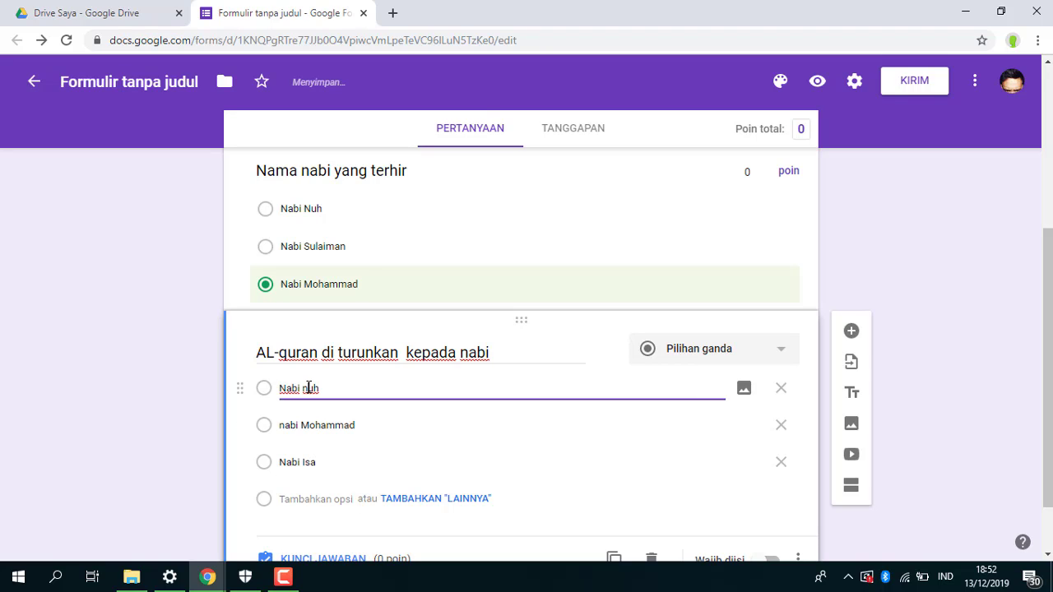
{"action": "key", "text": "BackSpace"}
{"action": "type", "text": "N"}
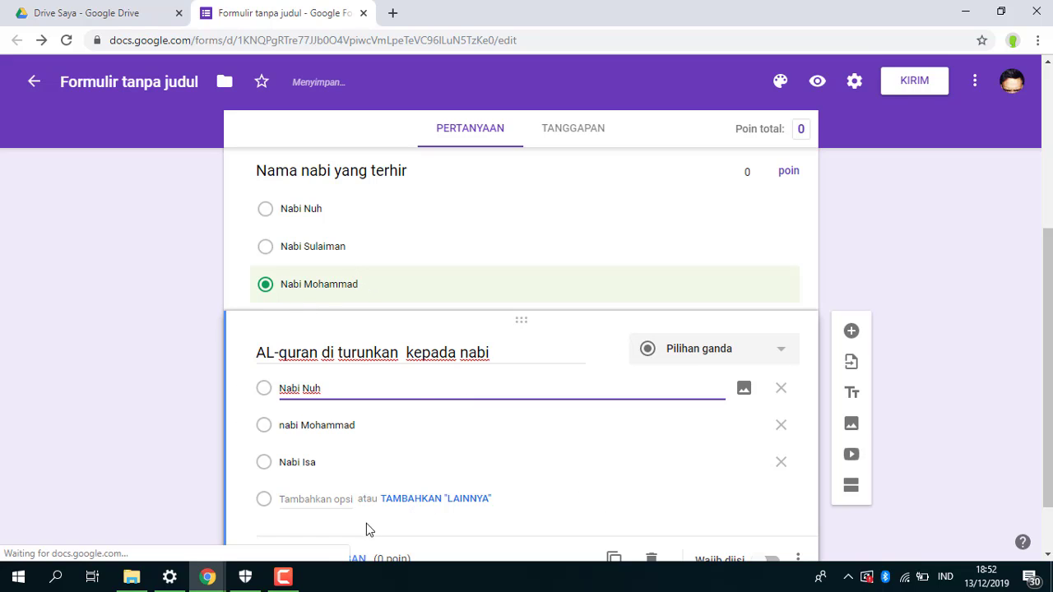
Mark "nabi Mohammad" as the correct answer in the AL-quran question's answer key
{"action": "scroll", "coordinate": [1049, 448], "scroll_direction": "down", "scroll_amount": 2}
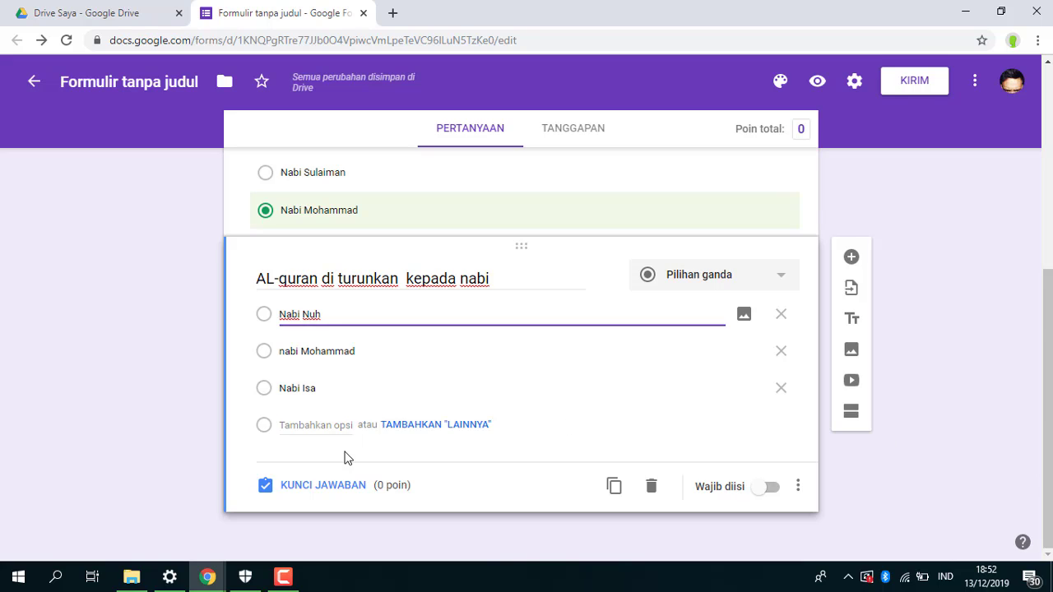
{"action": "left_click", "coordinate": [349, 487]}
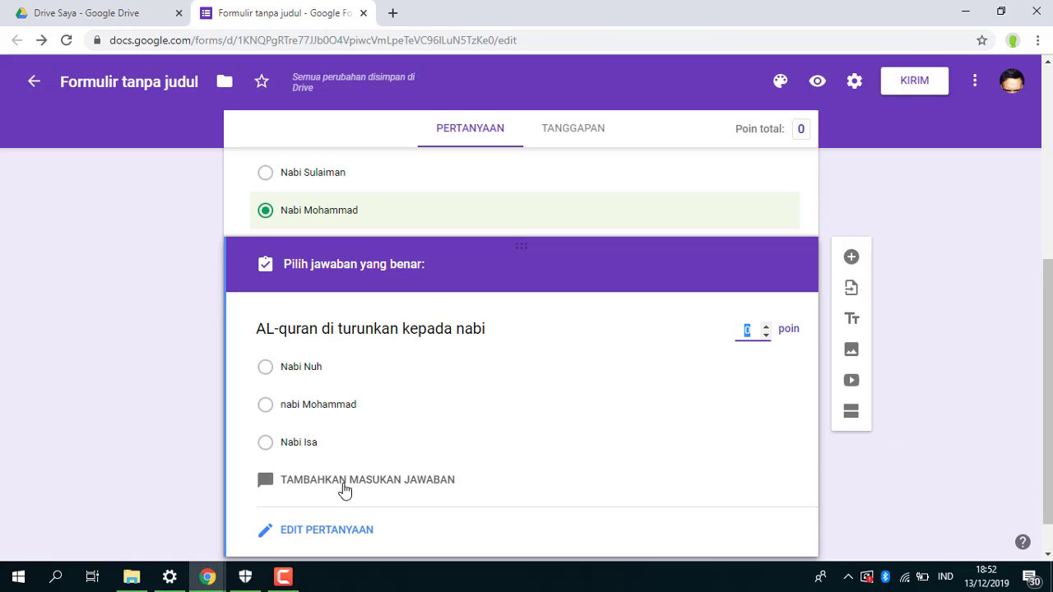
{"action": "left_click", "coordinate": [266, 406]}
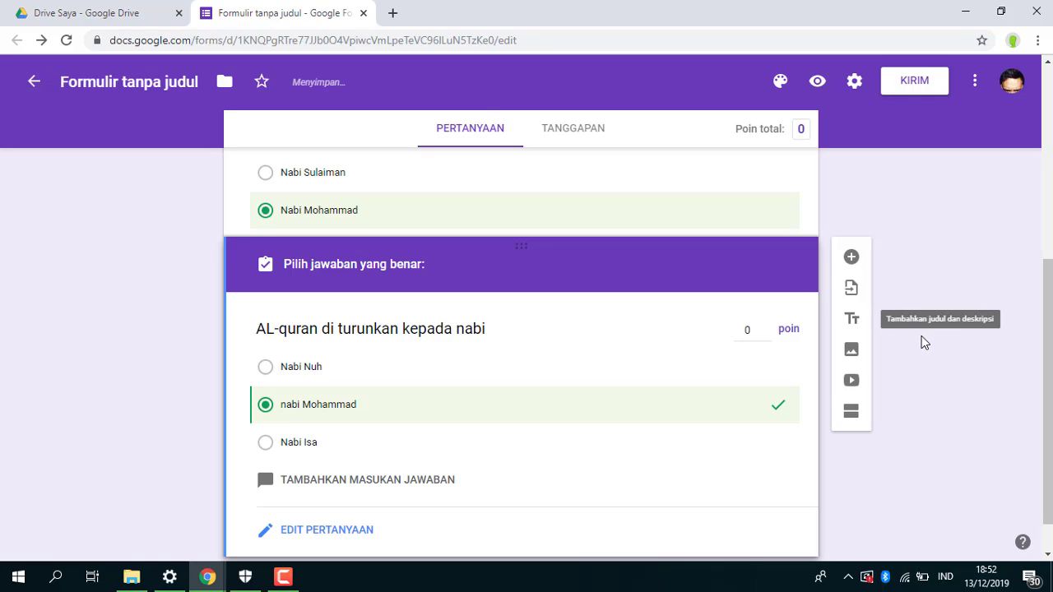
Generate a shortened share link for the form, copy it to the clipboard and close the sending dialog
{"action": "left_click_drag", "start_coordinate": [1044, 398], "coordinate": [1047, 239]}
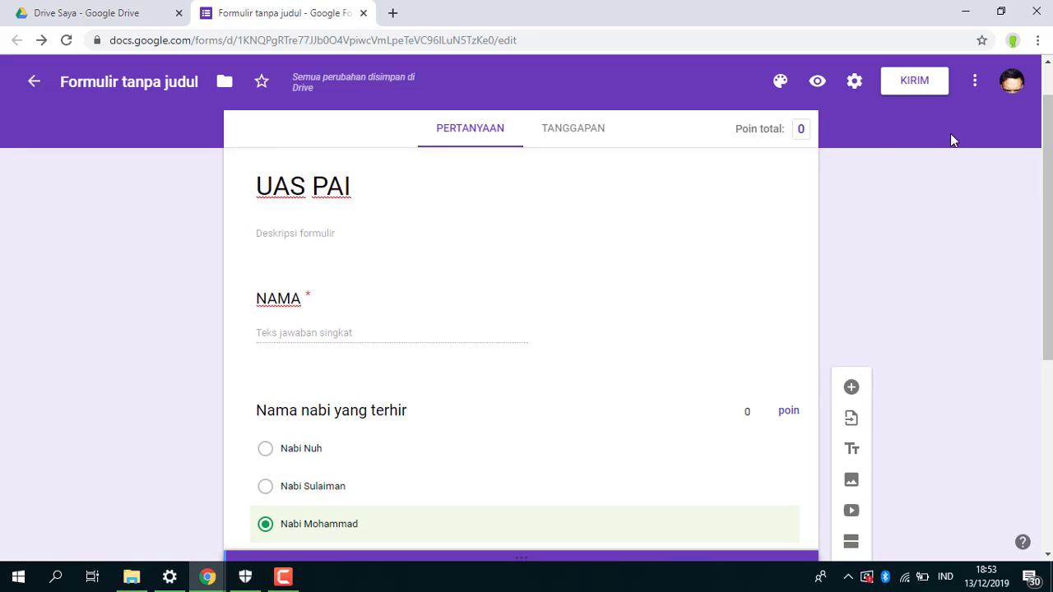
{"action": "left_click", "coordinate": [914, 82]}
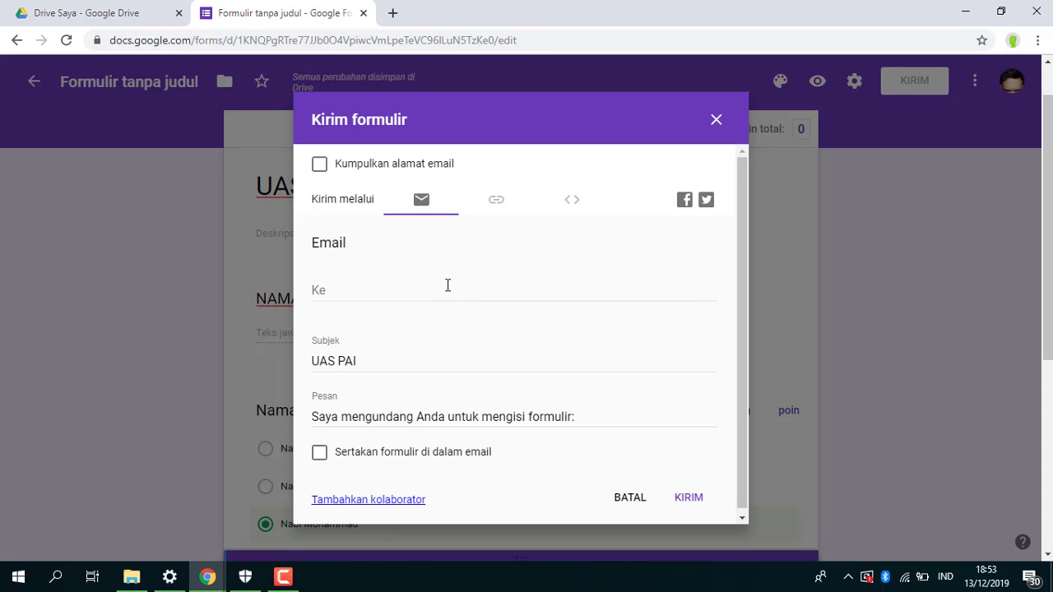
{"action": "left_click", "coordinate": [498, 200]}
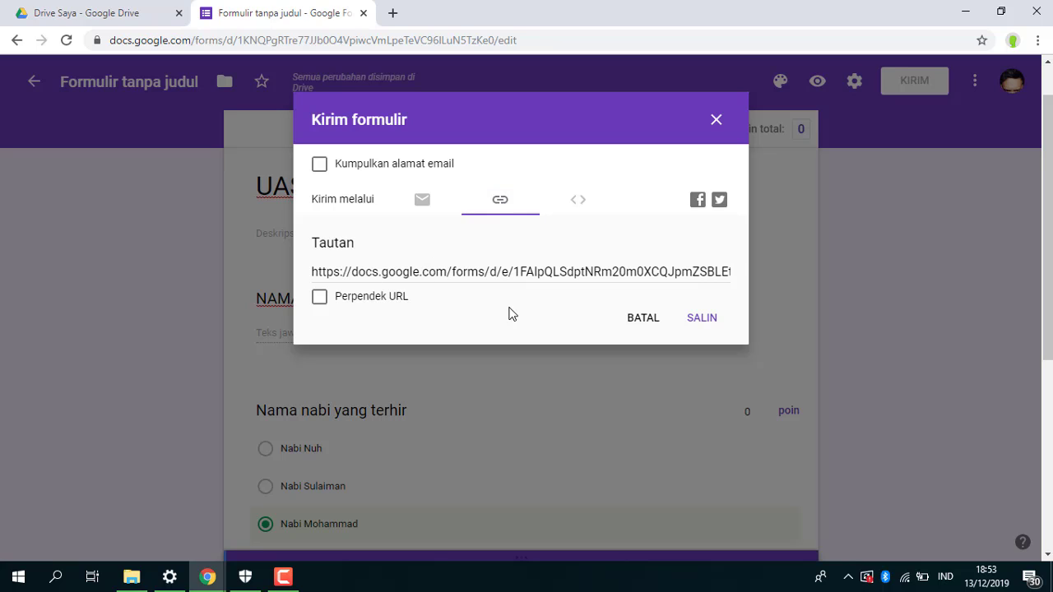
{"action": "left_click", "coordinate": [321, 298]}
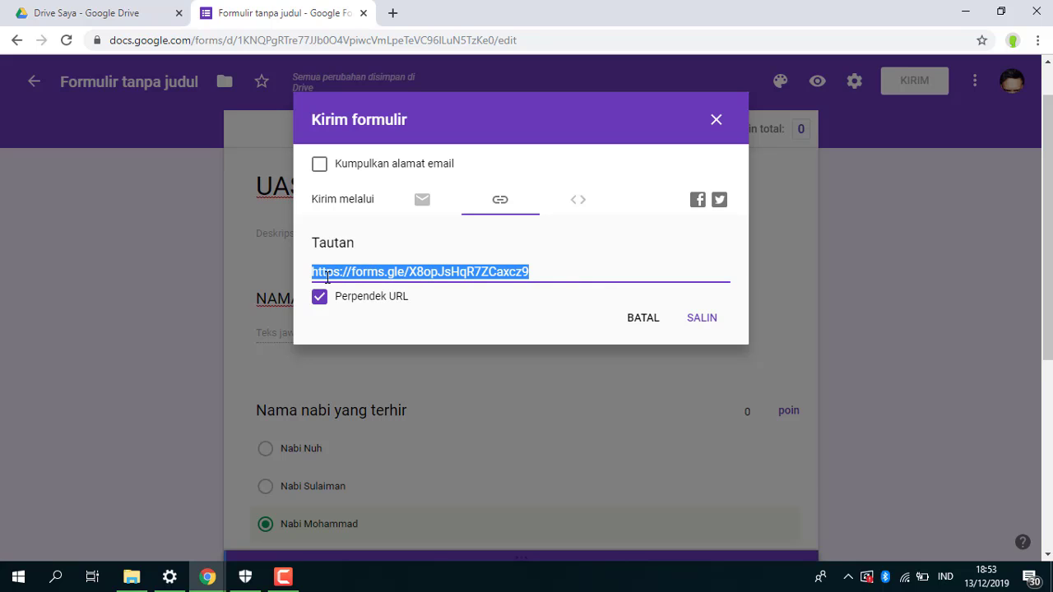
{"action": "left_click", "coordinate": [704, 323]}
{"action": "left_click", "coordinate": [705, 324]}
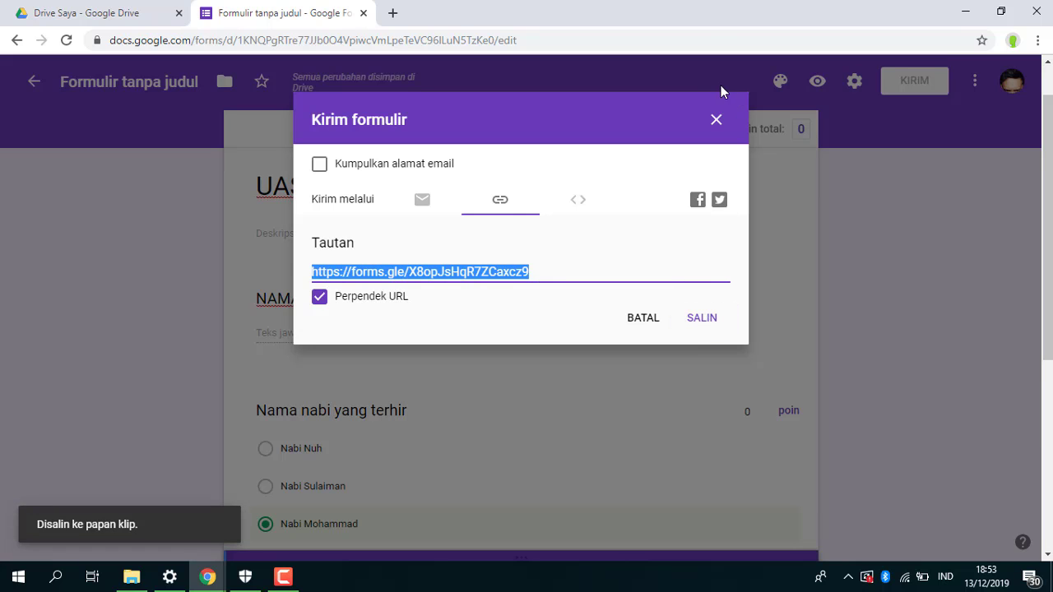
{"action": "left_click", "coordinate": [716, 120]}
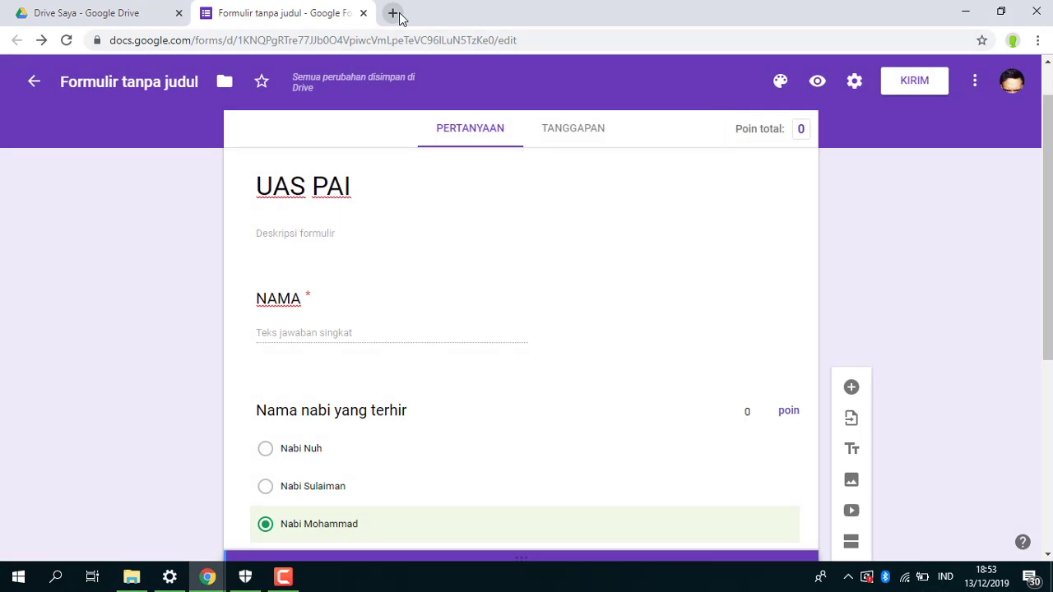
Open the copied form link in a new browser tab
{"action": "left_click", "coordinate": [394, 12]}
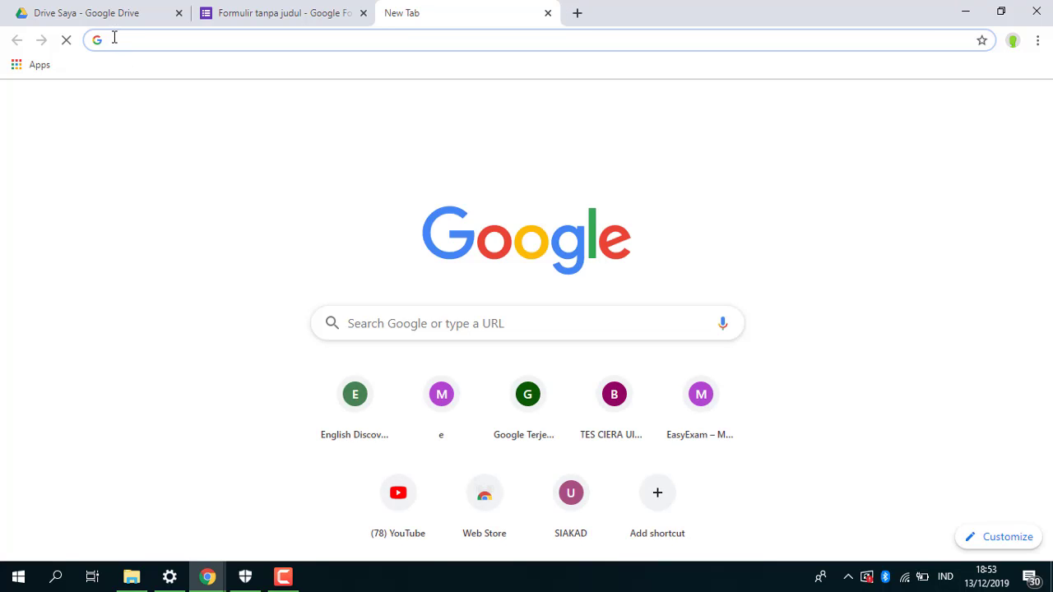
{"action": "right_click", "coordinate": [114, 37]}
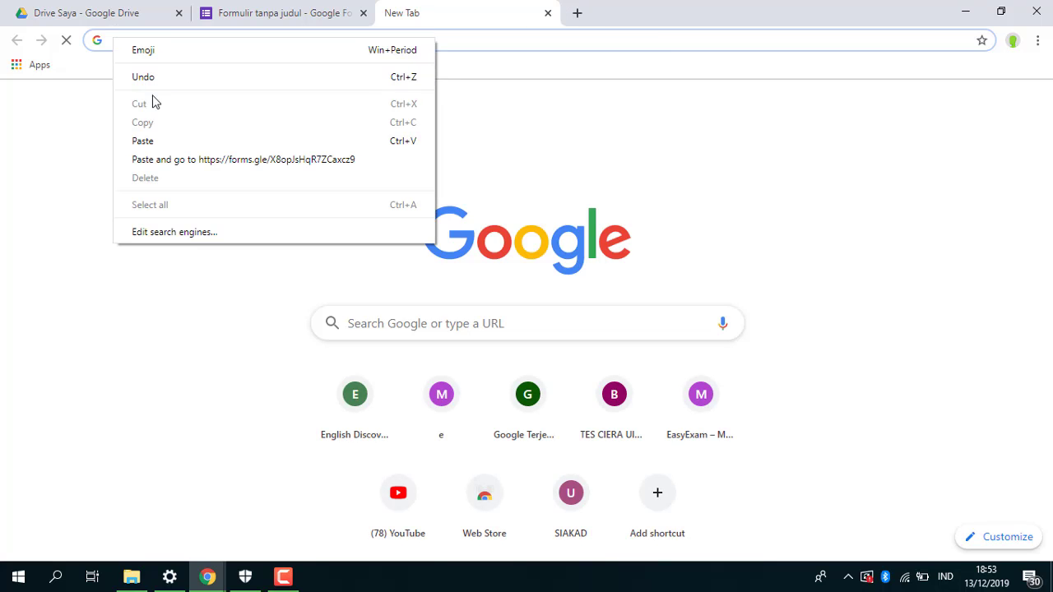
{"action": "left_click", "coordinate": [151, 152]}
{"action": "type", "text": "https://forms.gle/X8opJsHqR7ZCaxcz9"}
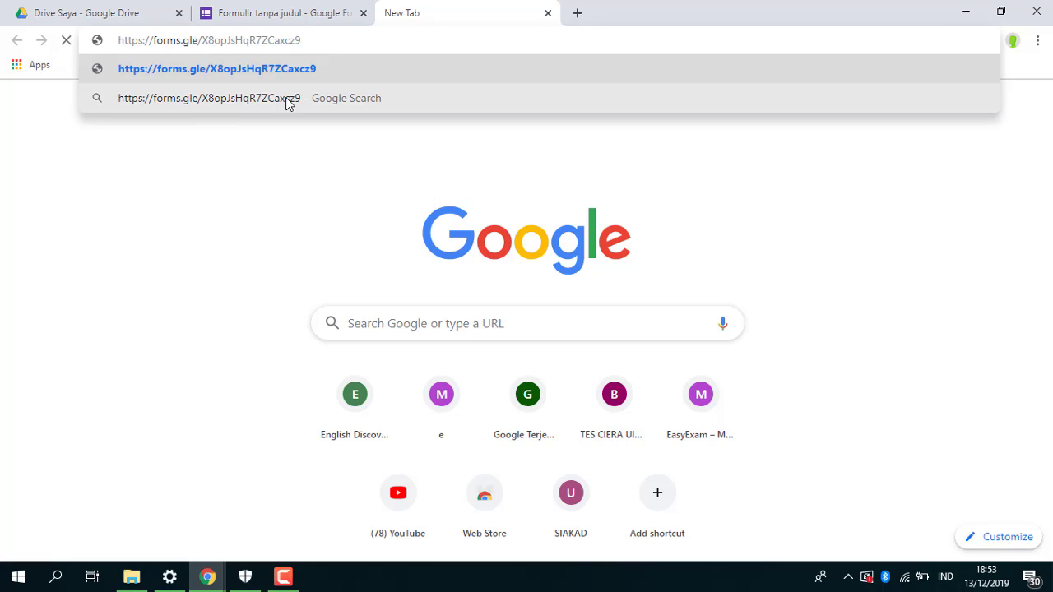
{"action": "key", "text": "Return"}
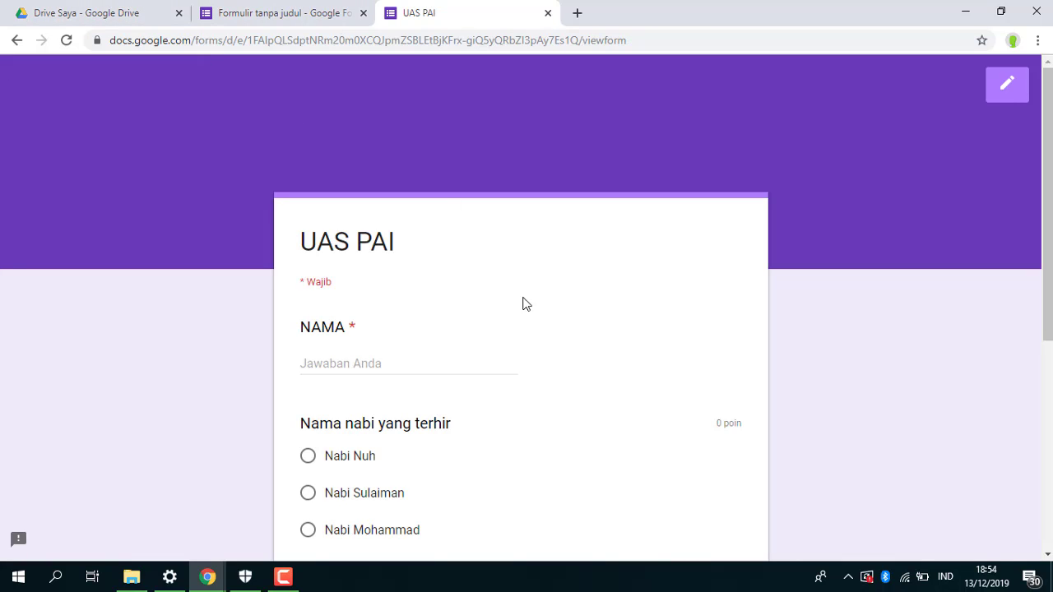
Enter the respondent's name in the required NAMA question of the live form
{"action": "left_click", "coordinate": [375, 360]}
{"action": "type", "text": "SUN"}
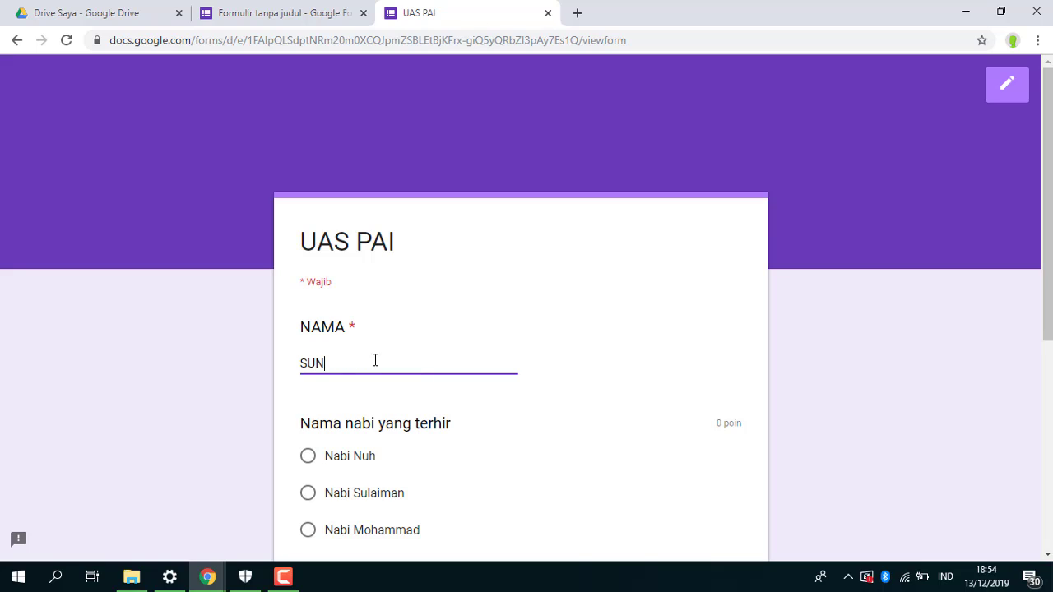
{"action": "type", "text": "ANTO"}
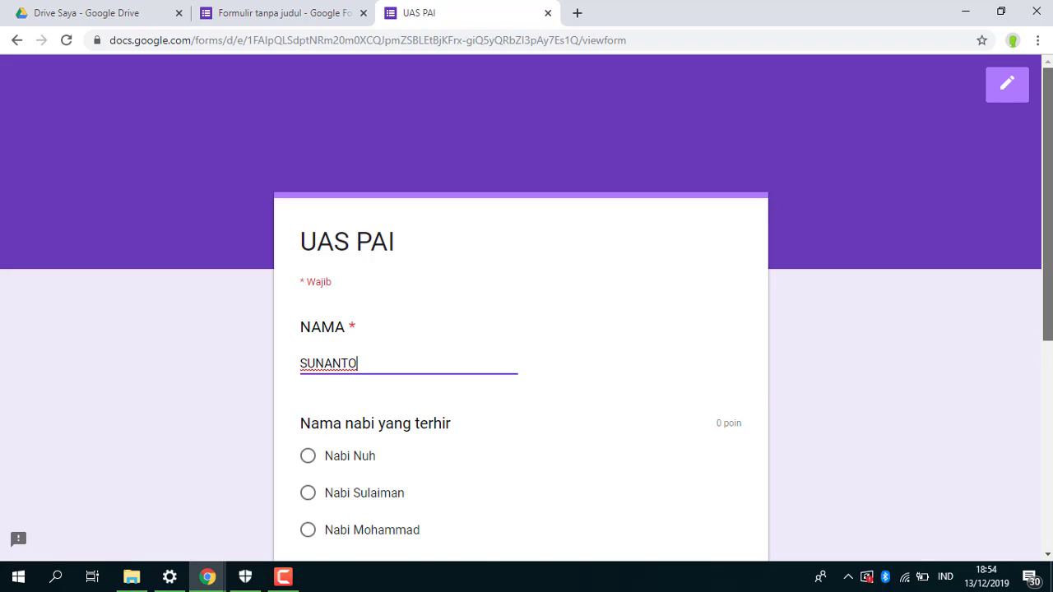
Answer "Nabi Mohammad" to both multiple-choice questions and submit the form
{"action": "scroll", "coordinate": [347, 507], "scroll_direction": "down", "scroll_amount": 2}
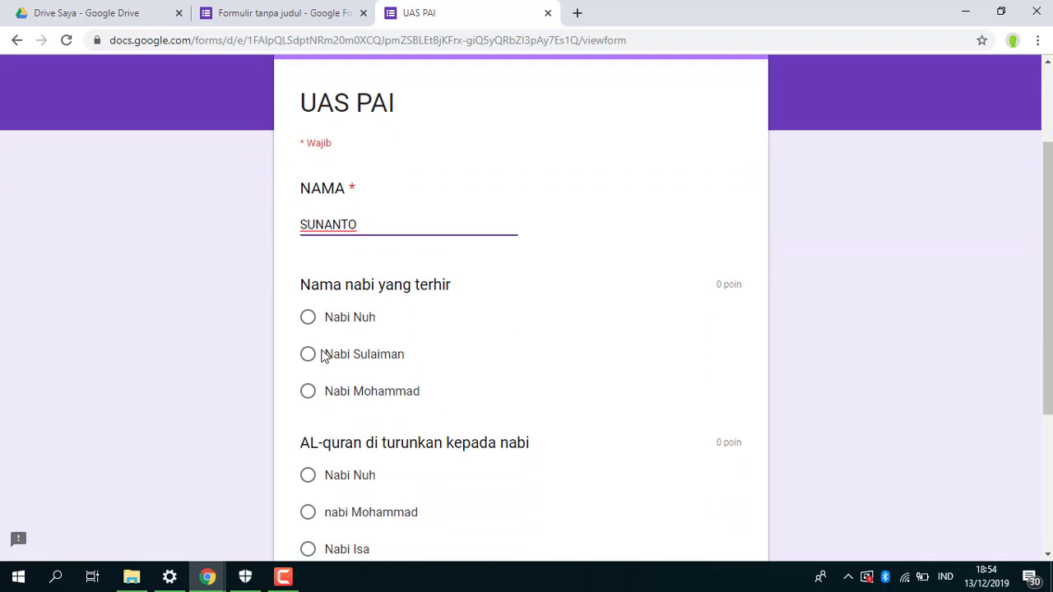
{"action": "left_click", "coordinate": [306, 390]}
{"action": "scroll", "coordinate": [1047, 280], "scroll_direction": "down", "scroll_amount": 2}
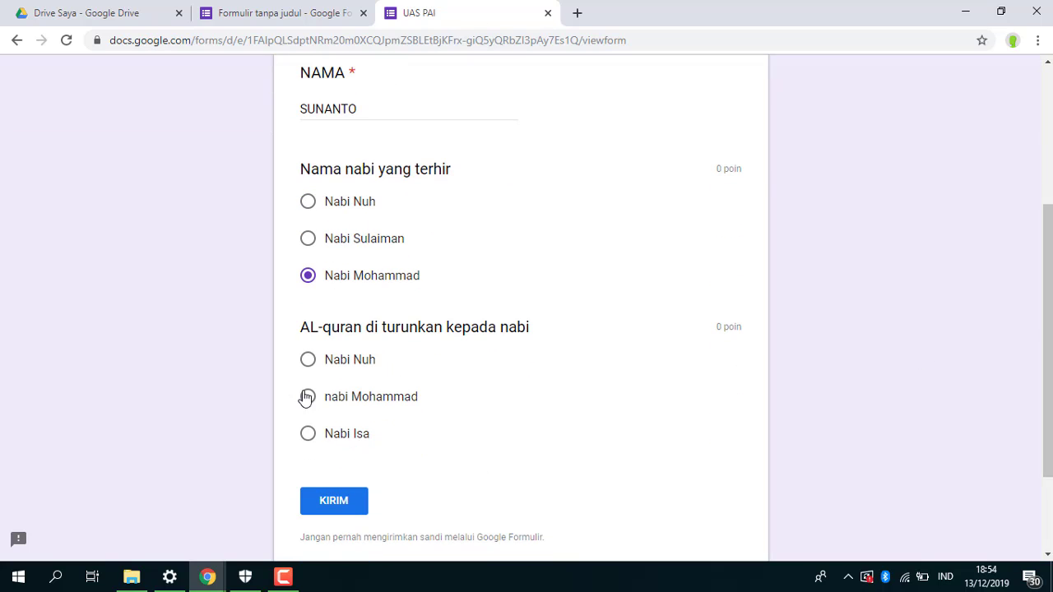
{"action": "left_click", "coordinate": [309, 397]}
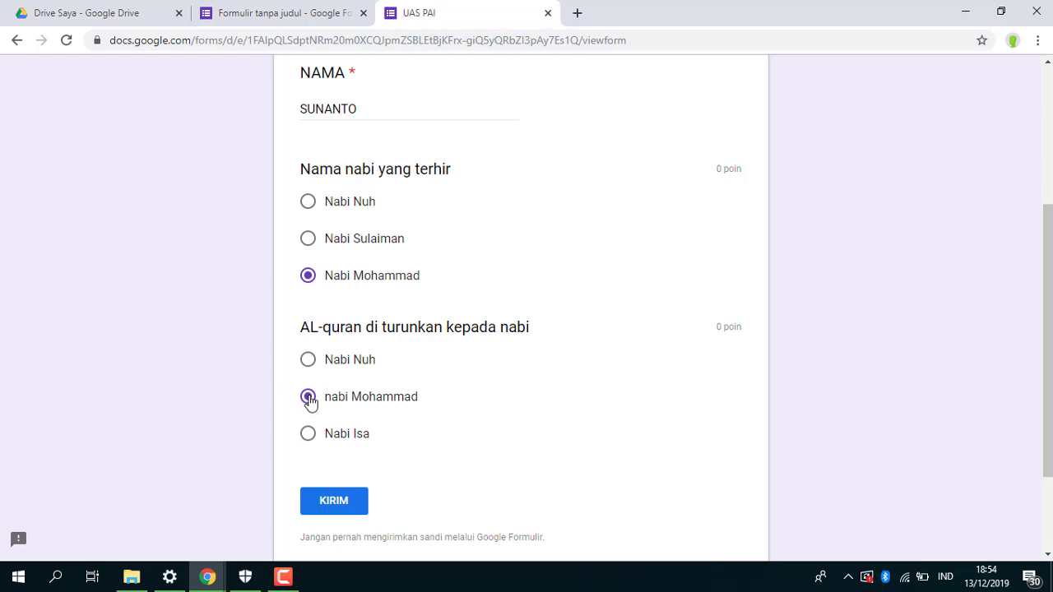
{"action": "left_click", "coordinate": [355, 505]}
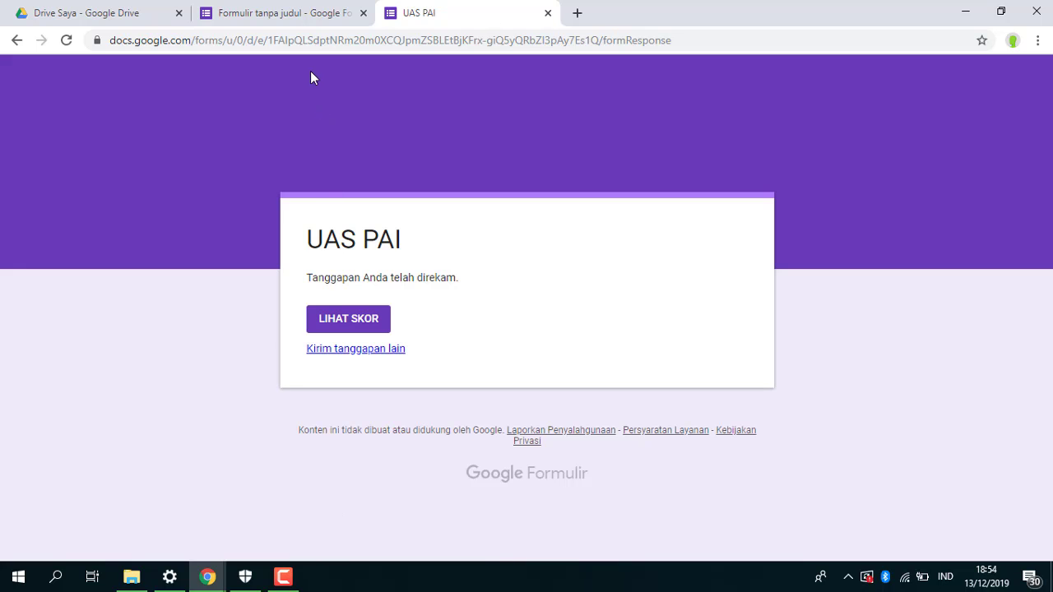
Return to the form editor, view the response summary and inspect the spreadsheet destination options without creating a spreadsheet
{"action": "left_click", "coordinate": [312, 23]}
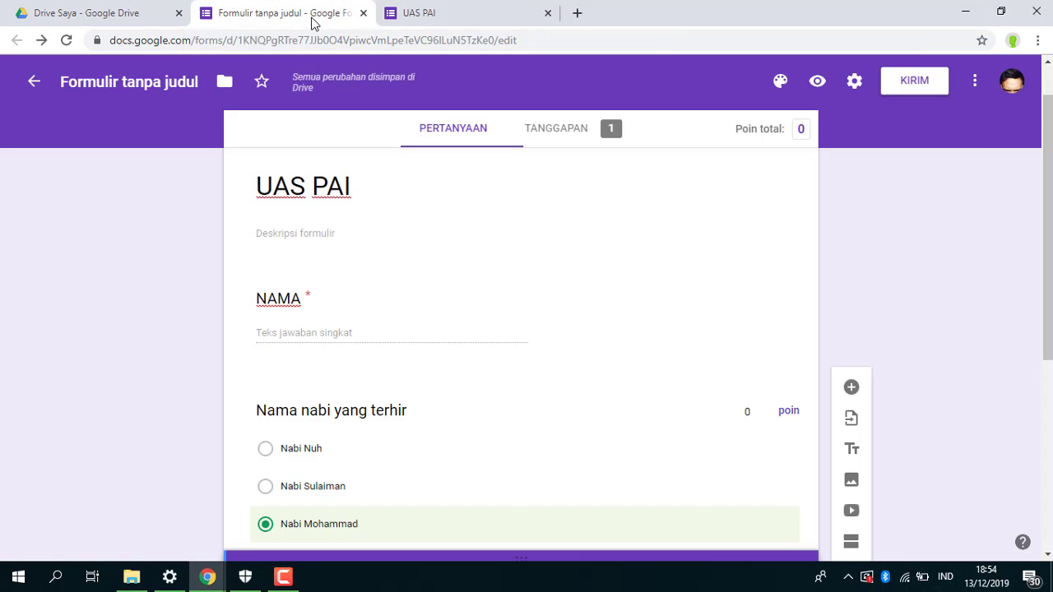
{"action": "left_click", "coordinate": [572, 137]}
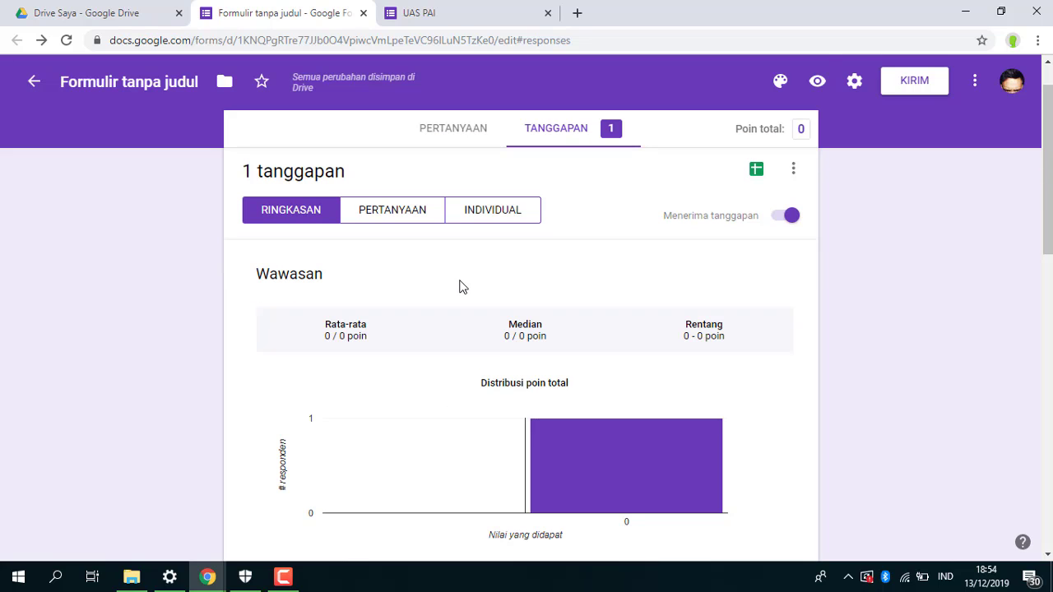
{"action": "left_click", "coordinate": [756, 171]}
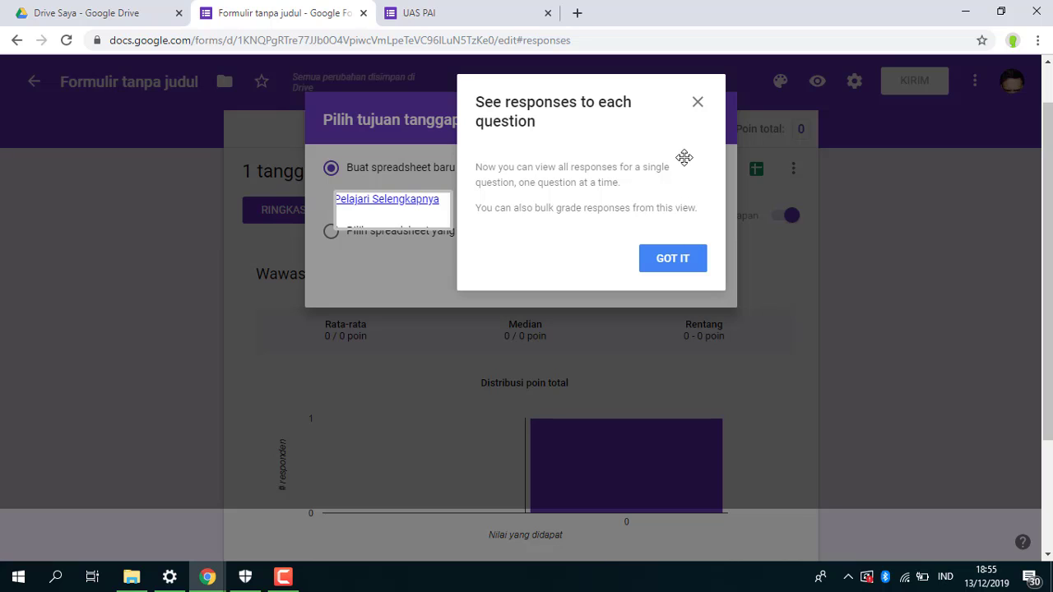
{"action": "left_click", "coordinate": [698, 102]}
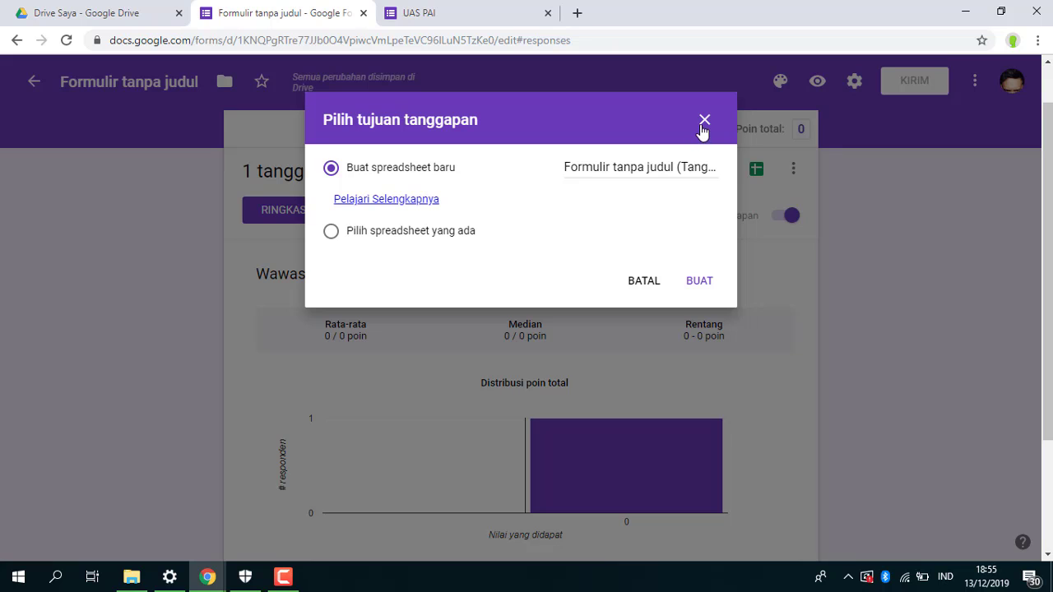
{"action": "left_click", "coordinate": [705, 123]}
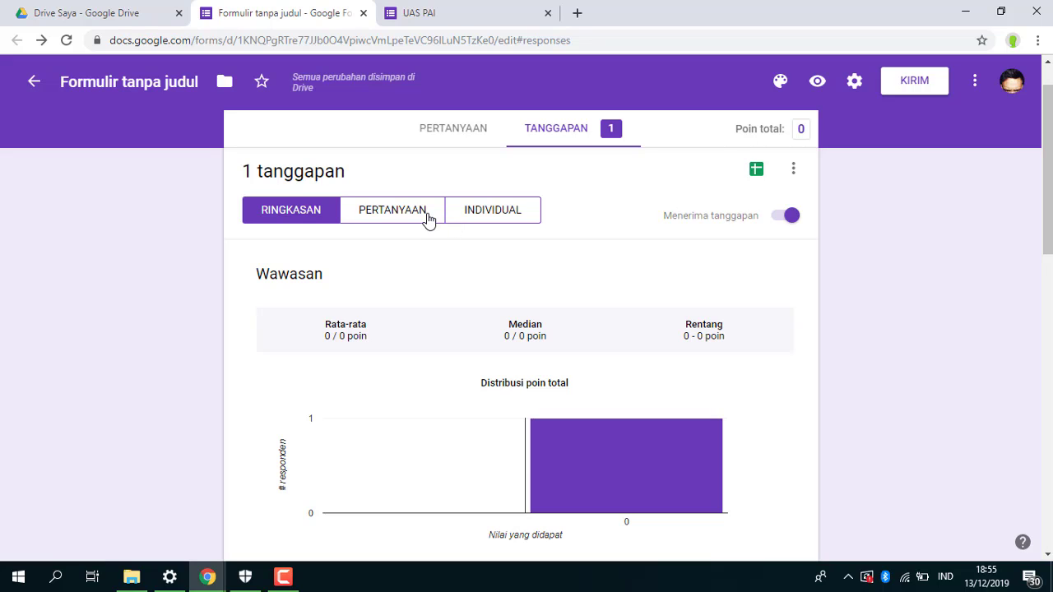
View the submitted answers and grading as an individual response
{"action": "left_click", "coordinate": [481, 216]}
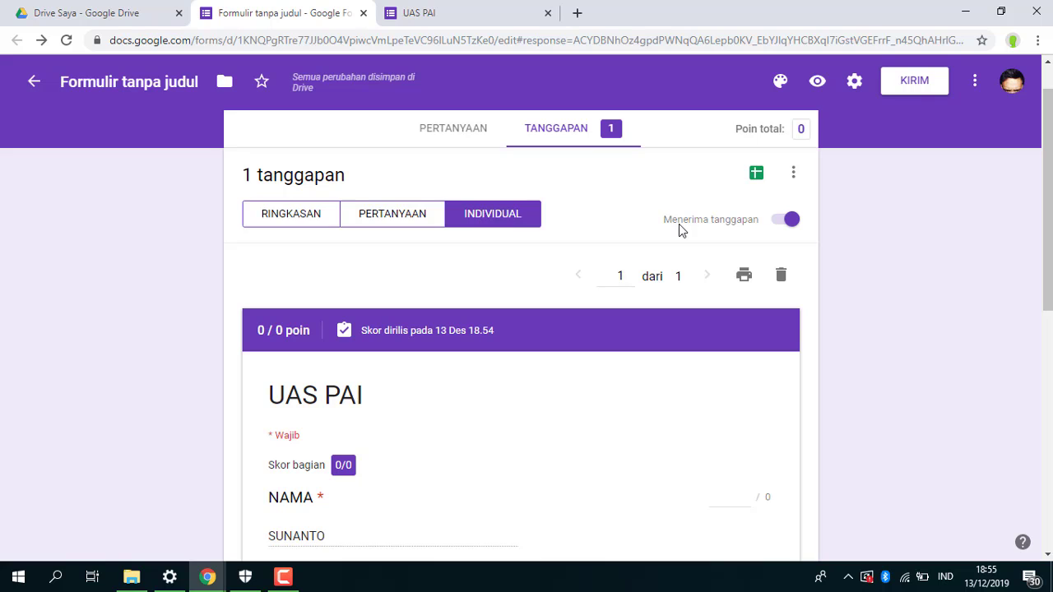
{"action": "left_click_drag", "start_coordinate": [1049, 240], "coordinate": [1044, 418]}
{"action": "scroll", "coordinate": [1044, 418], "scroll_direction": "up", "scroll_amount": 5}
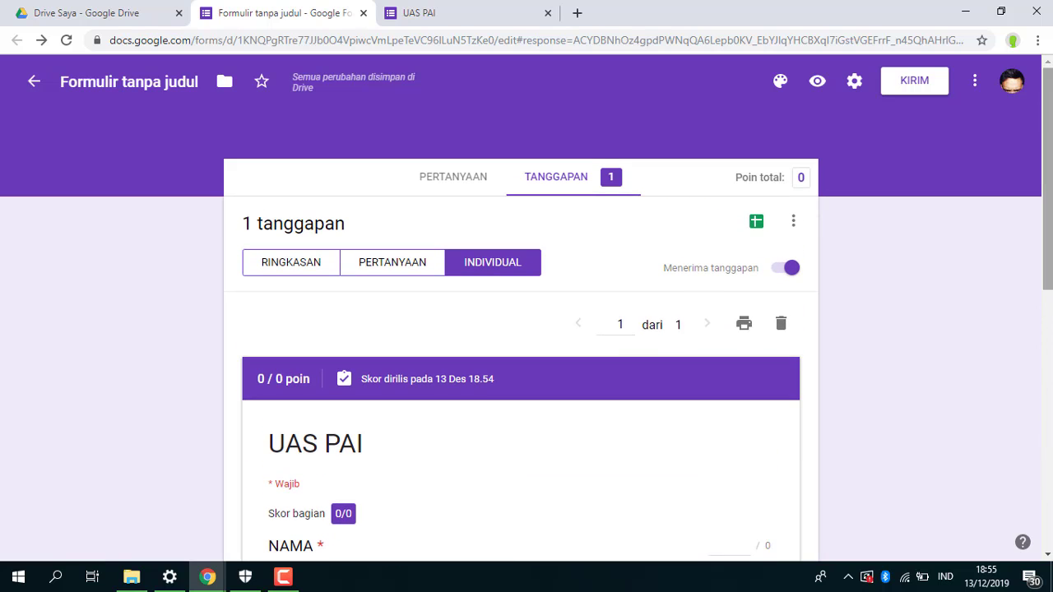
Look at the response spreadsheet options again without creating one, and return to the individual response's name and first answer
{"action": "left_click", "coordinate": [757, 222]}
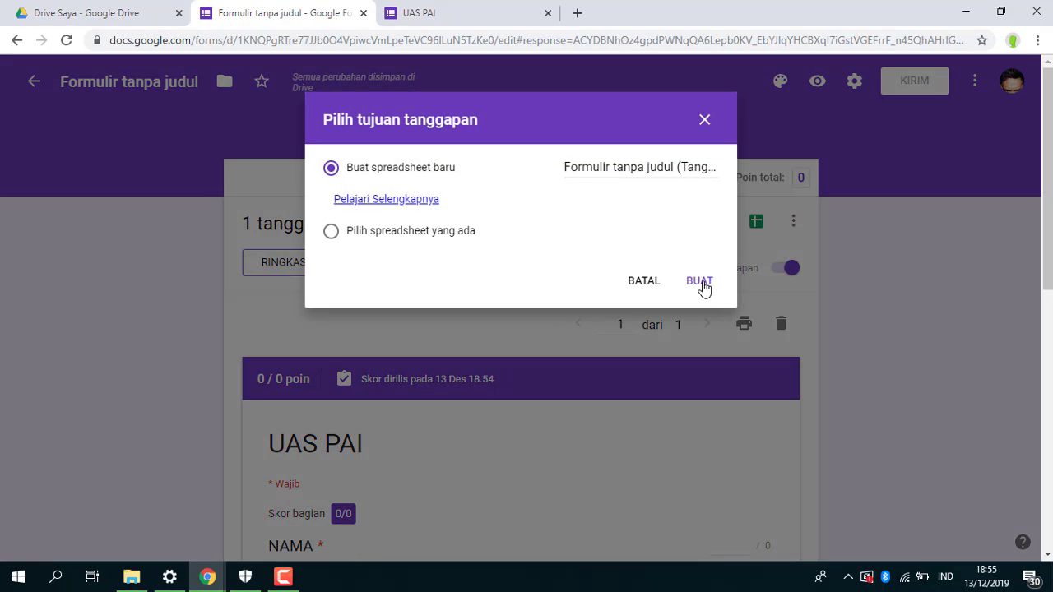
{"action": "left_click", "coordinate": [704, 122]}
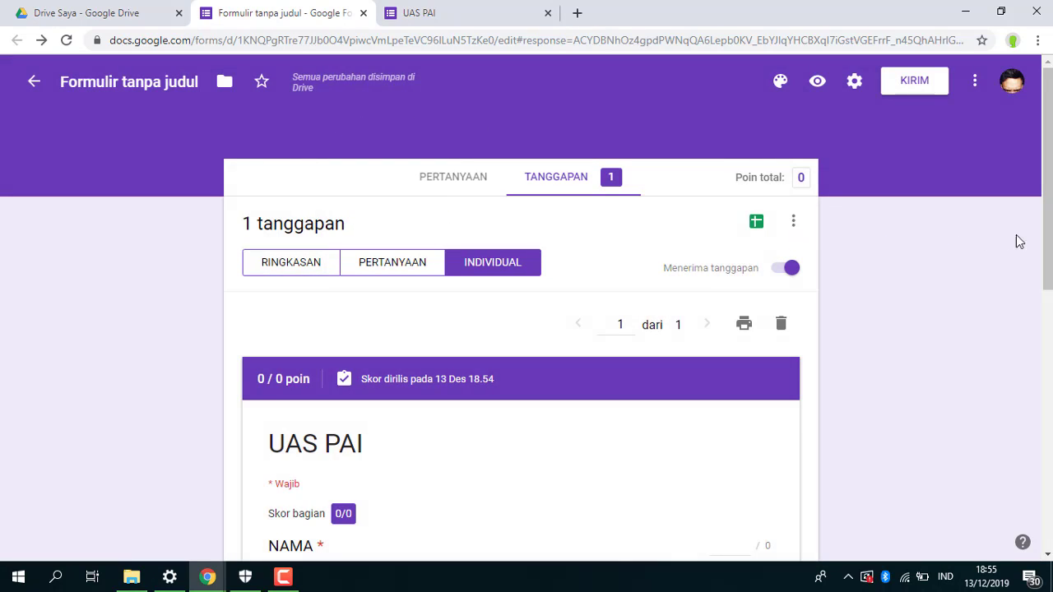
{"action": "left_click_drag", "start_coordinate": [1046, 238], "coordinate": [1048, 342]}
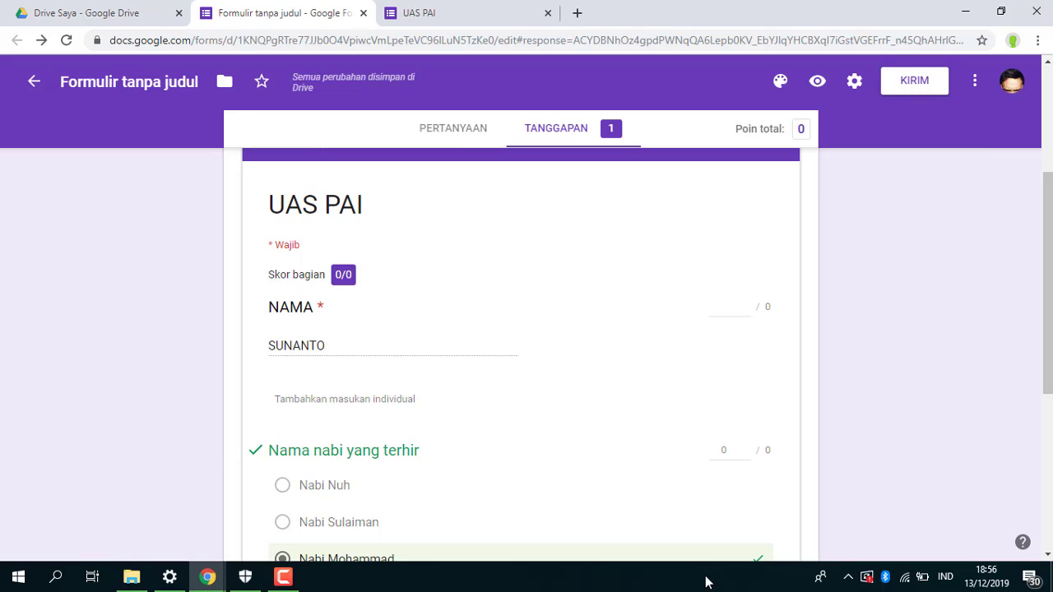
{"action": "left_click", "coordinate": [286, 578]}
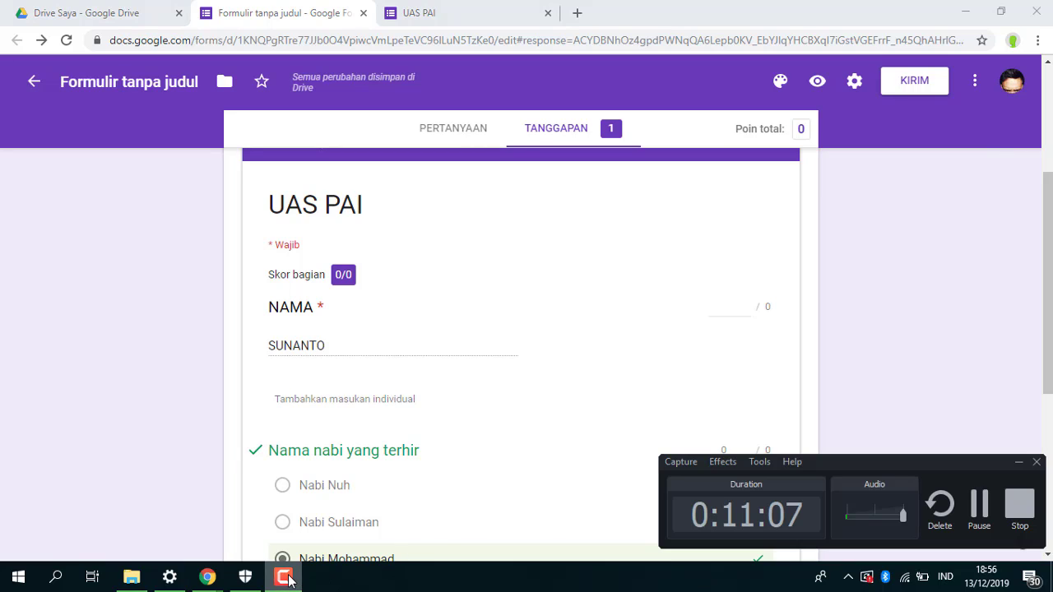
{"action": "left_click", "coordinate": [938, 515]}
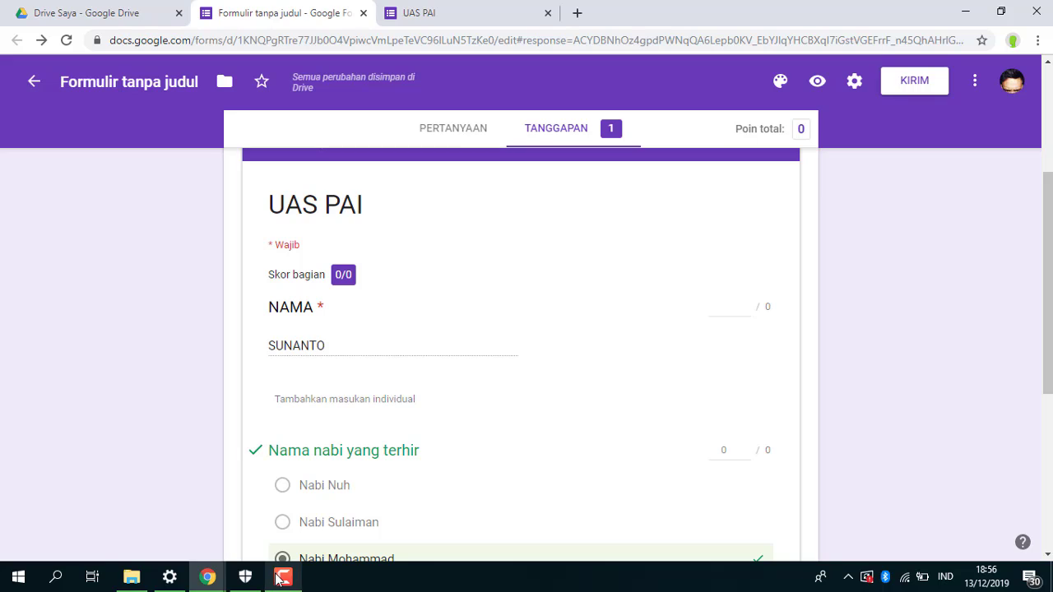
{"action": "left_click", "coordinate": [280, 577]}
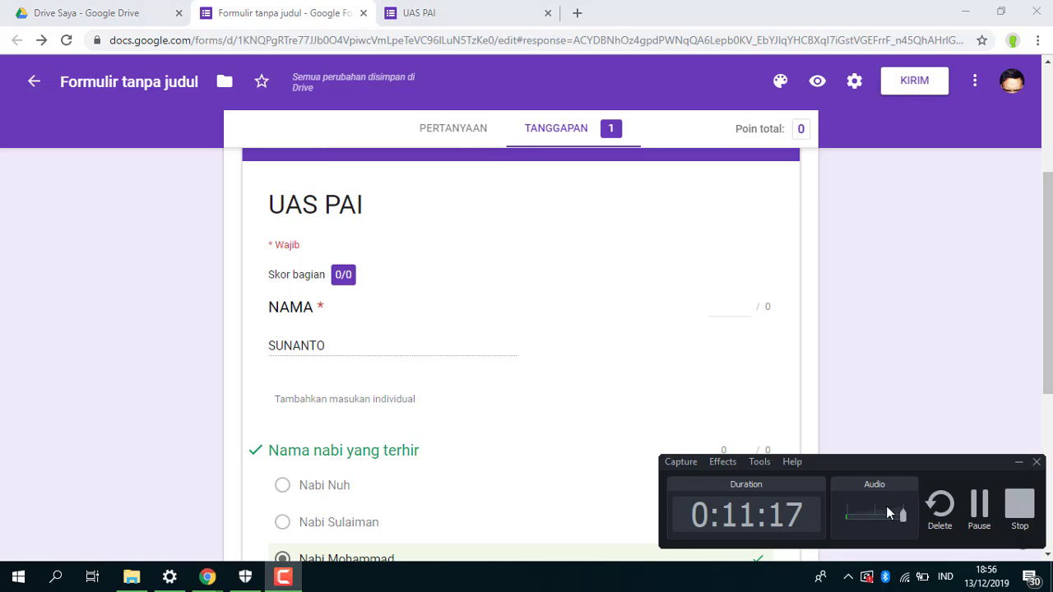